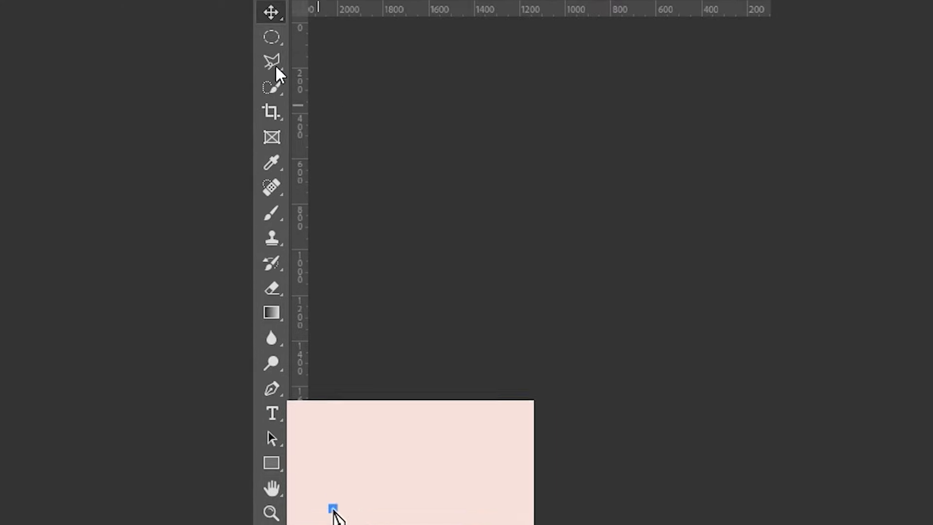
Select the lowest strip of the building photo with the Polygonal Lasso and feather the selection by 2 pixels
click(276, 57)
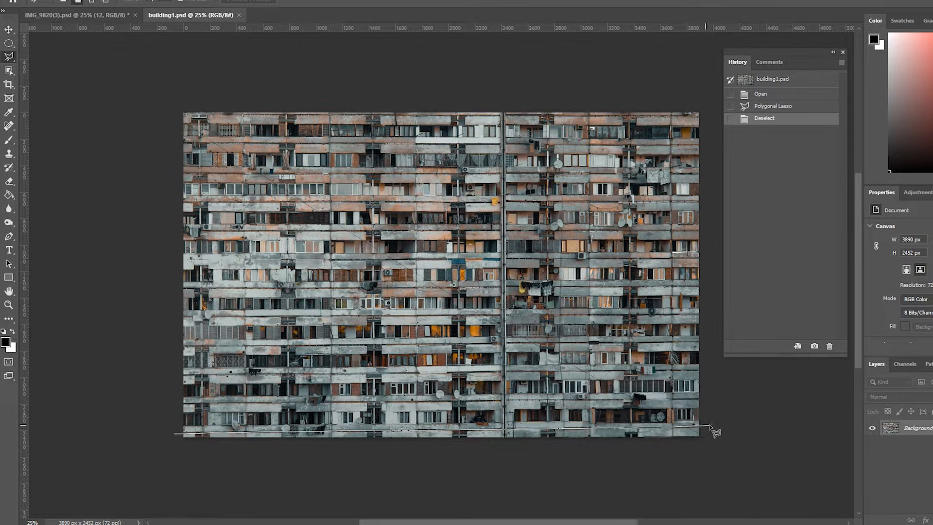
click(178, 435)
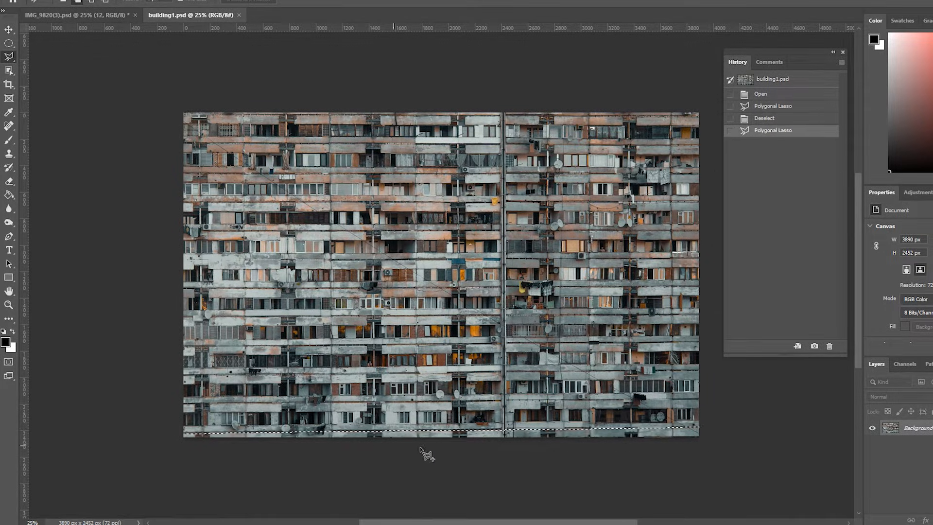
right_click(425, 432)
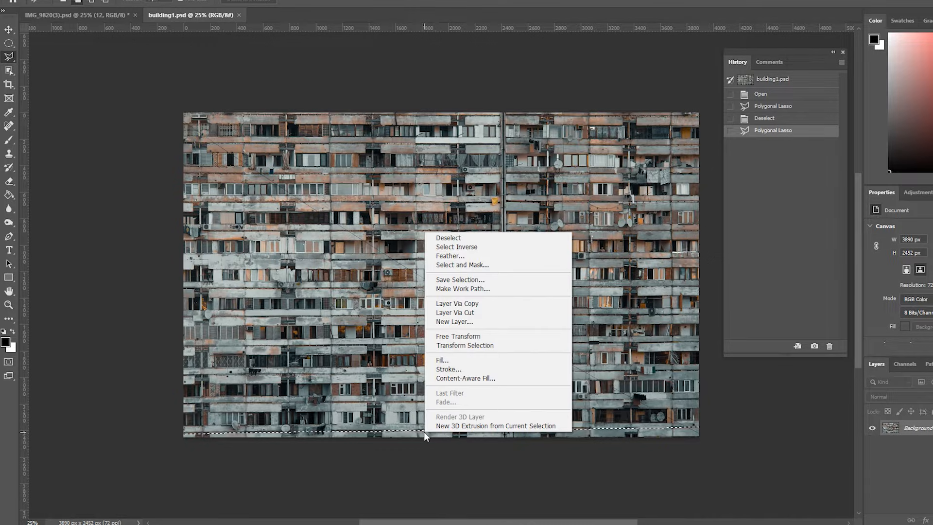
click(442, 255)
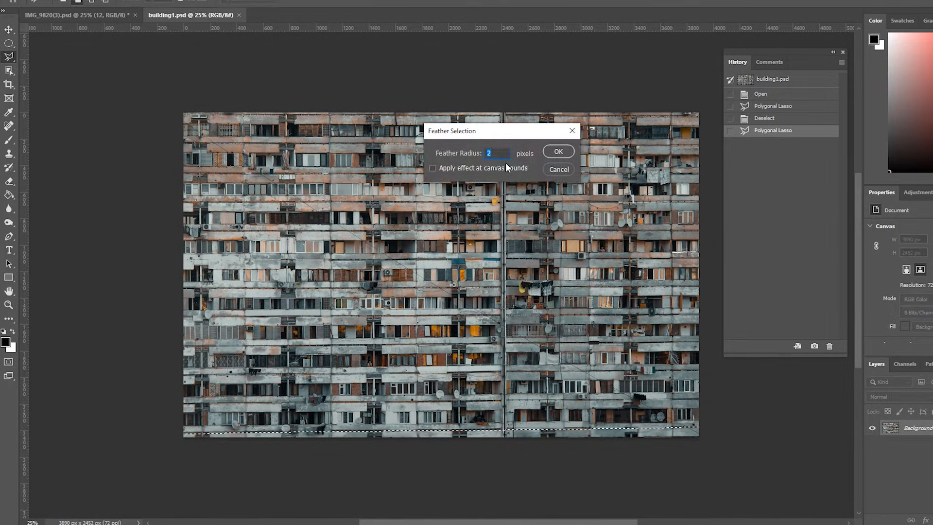
click(559, 151)
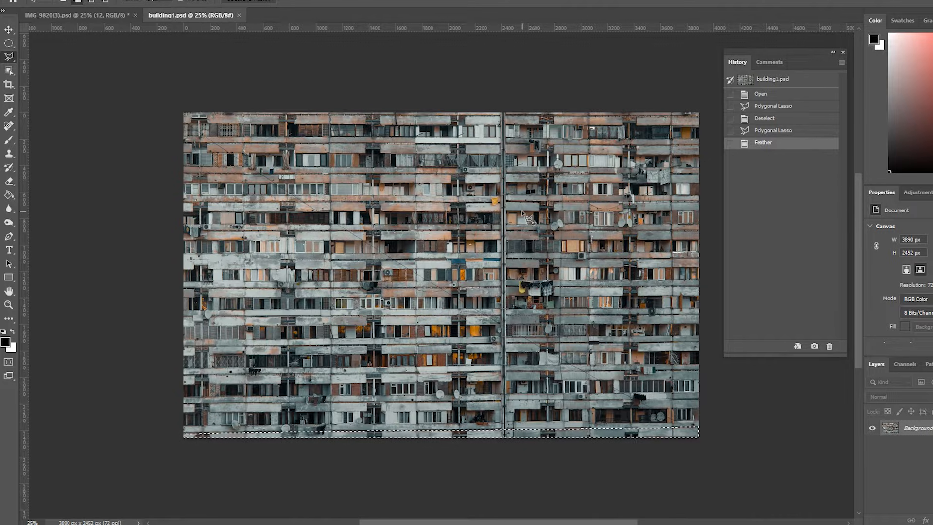
Copy the selected strip to a new layer and toggle the Background layer's visibility to check the cut-out
key(ctrl+j)
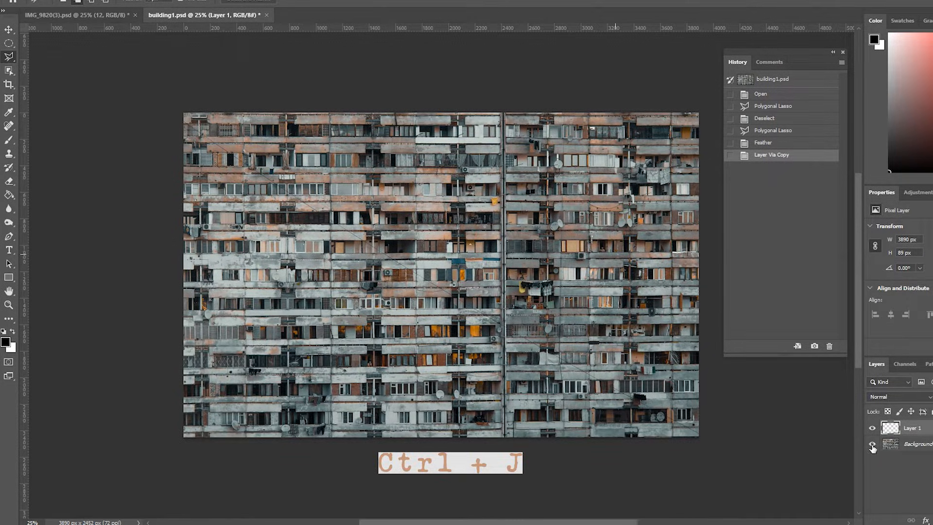
click(873, 443)
click(873, 443)
Outline the floor strip directly above the lowest one with the Polygonal Lasso and feather the selection
click(178, 401)
click(718, 399)
click(713, 429)
click(177, 431)
click(178, 401)
right_click(416, 217)
click(439, 239)
click(569, 154)
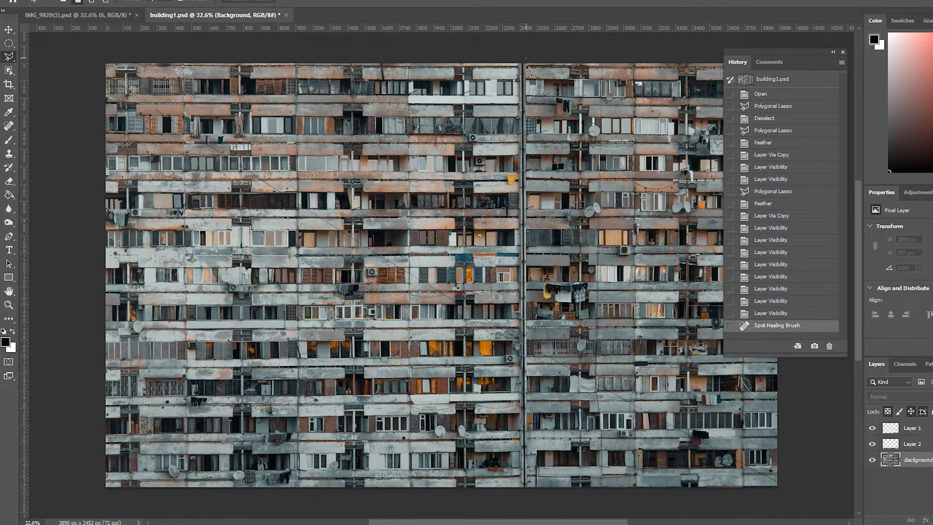
Heal part of the diagonal cable across the upper-left facade on the Background layer with the Spot Healing Brush
click(525, 61)
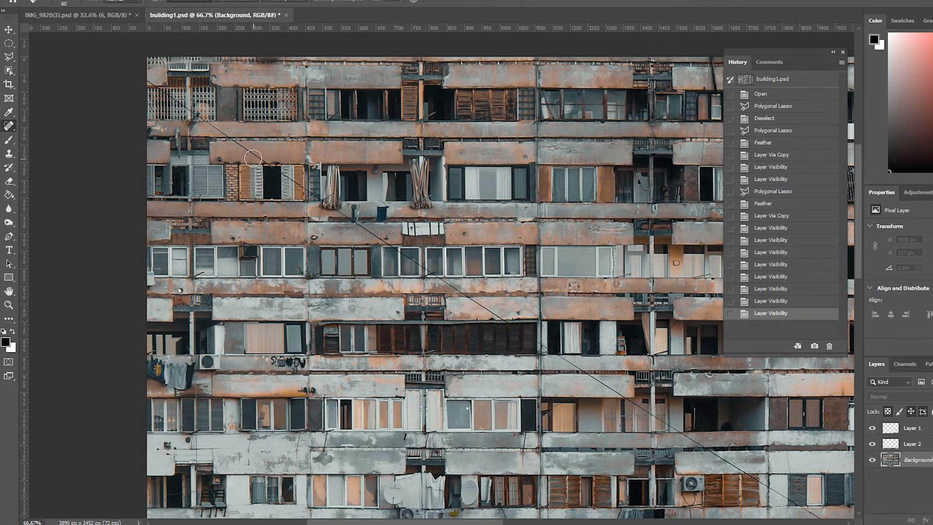
drag(225, 133, 258, 168)
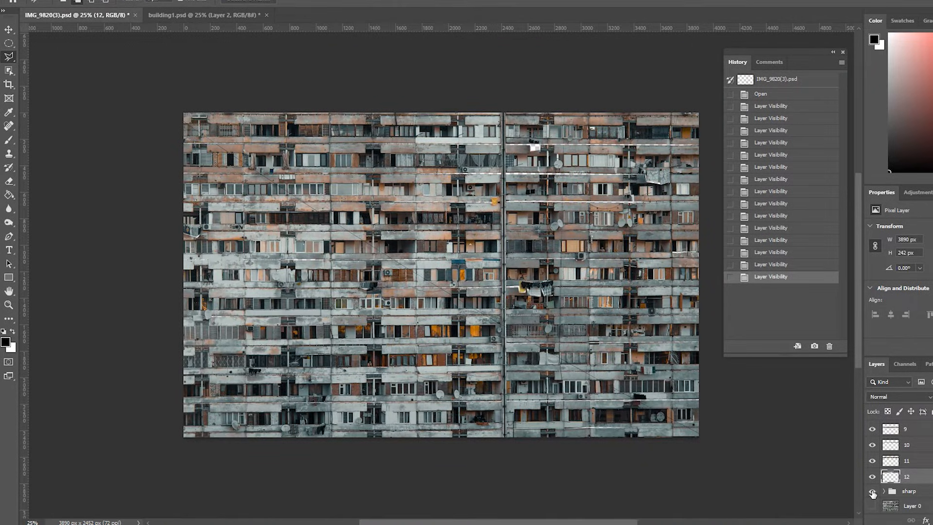
In IMG_9820(3).psd, toggle the visibility of the sharp group and floor layers 9 to 12 to inspect the separate strips
click(873, 492)
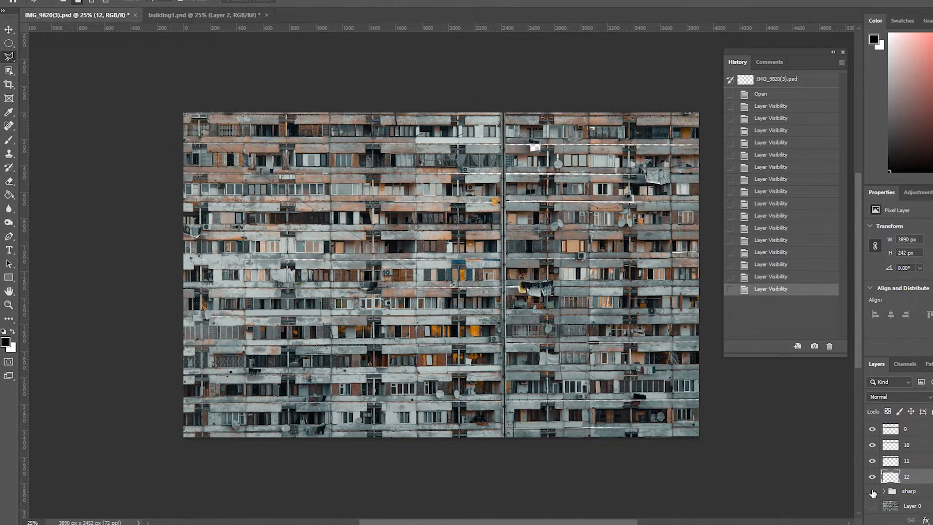
click(872, 478)
click(872, 461)
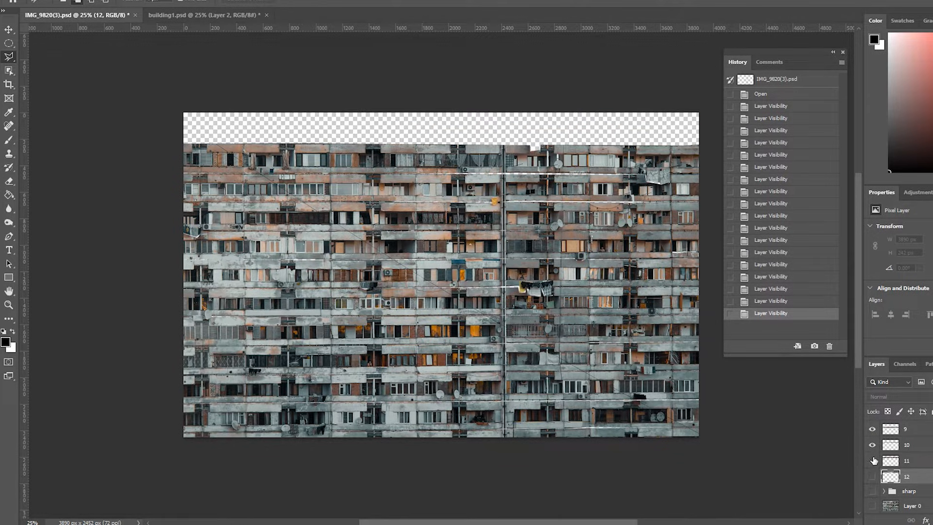
click(872, 445)
click(873, 432)
click(874, 461)
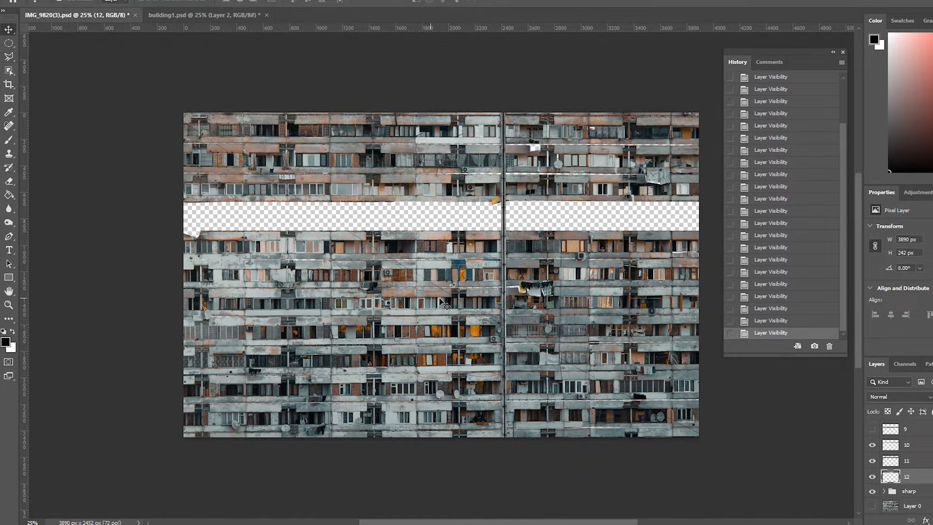
Select the floor strip on layer 6 and shift it horizontally to the left of its original position with Free Transform
click(441, 300)
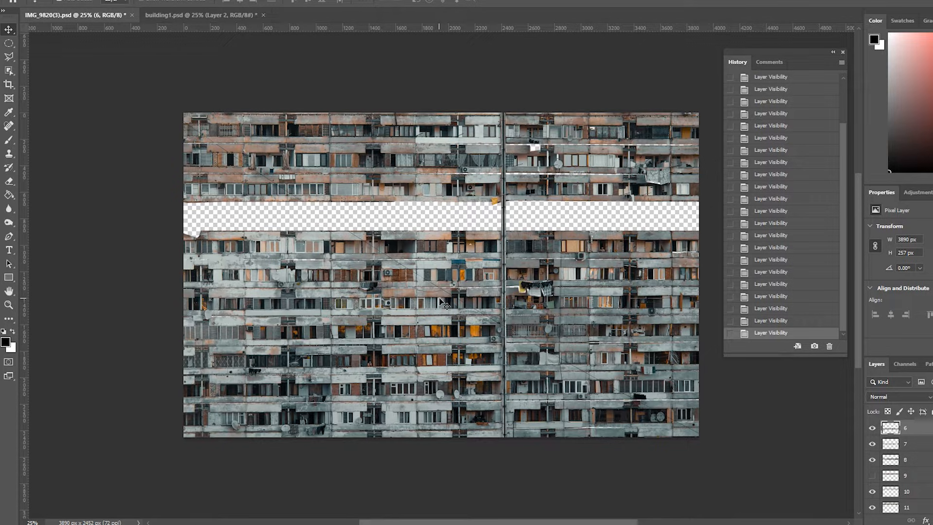
key(ctrl+t)
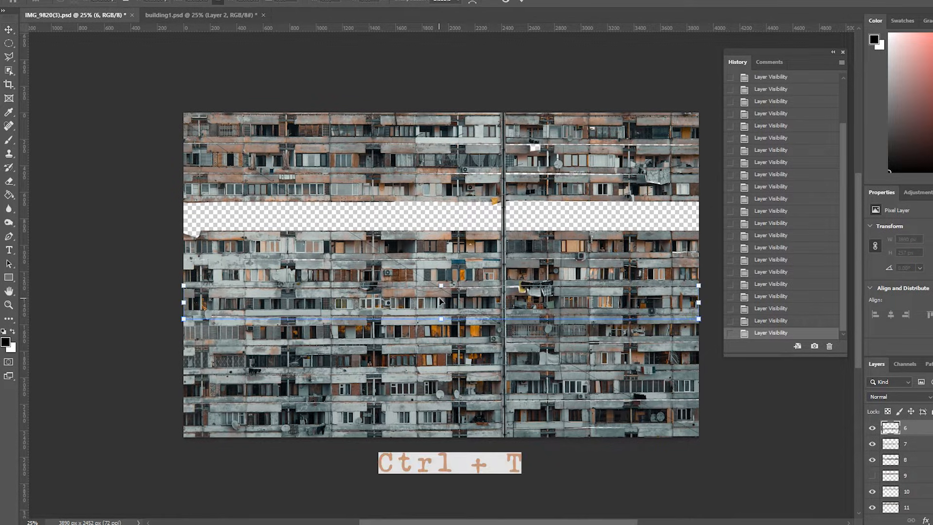
key(Left)
key(Left)
key(Left)
key(Left)
key(Right)
key(Right)
key(Right)
key(Right)
key(Right)
key(Right)
key(Right)
key(Right)
key(Right)
key(Right)
key(Right)
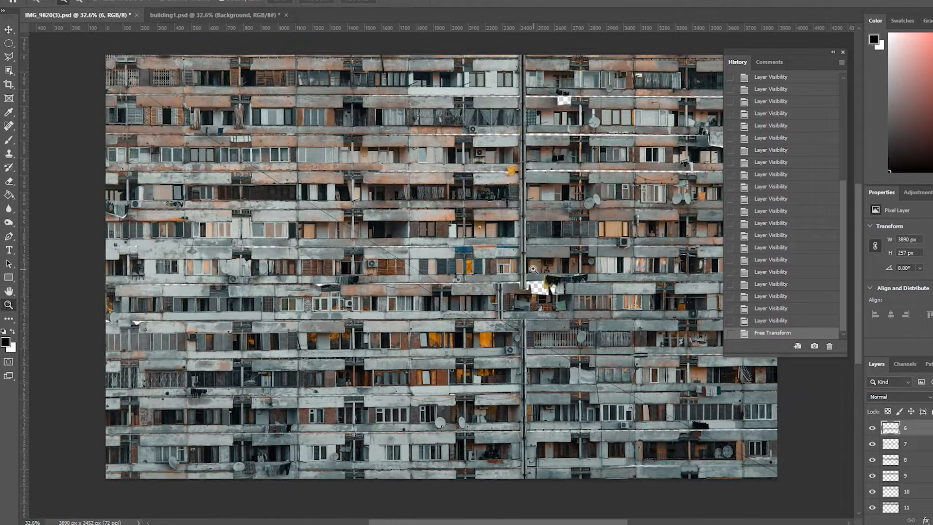
Clone wall texture over the transparent gap below the hanging laundry on the layer 6 strip with the Clone Stamp
click(494, 276)
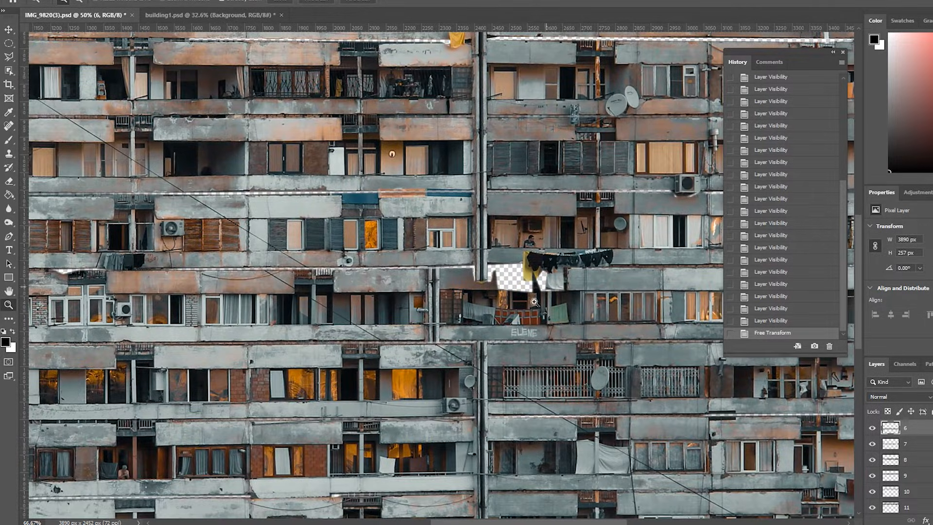
click(557, 283)
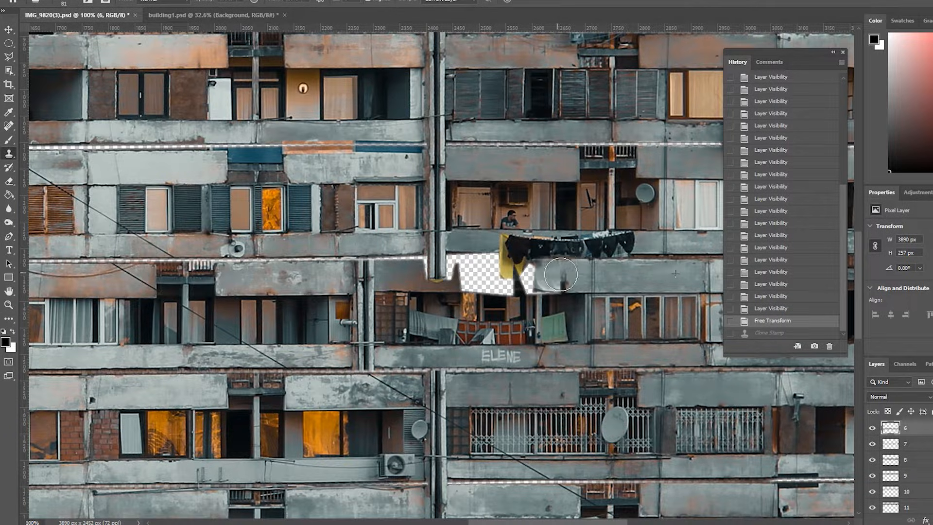
mouse_move(561, 274)
mouse_down()
mouse_move(420, 269)
mouse_move(471, 280)
mouse_up()
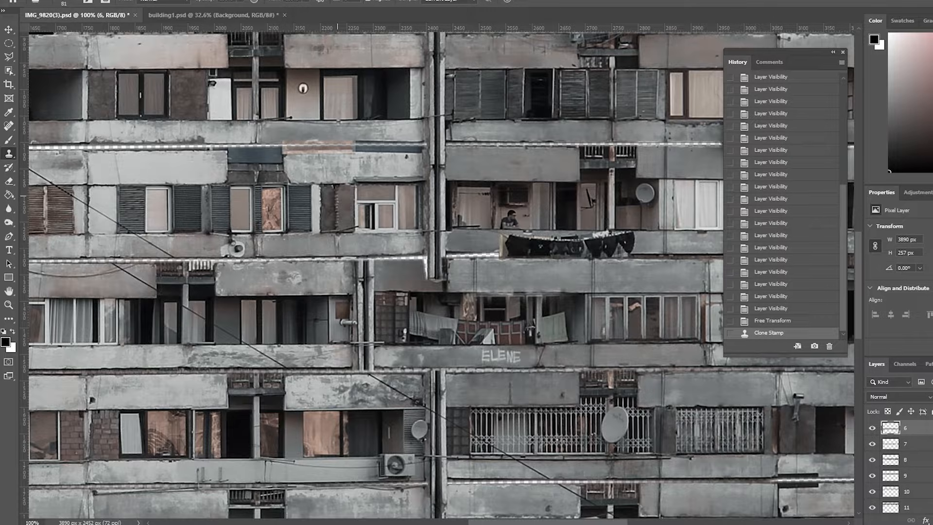
Switch the individual floor layers off and on to examine how the whole building is assembled from separate strips
key(ctrl+0)
click(872, 427)
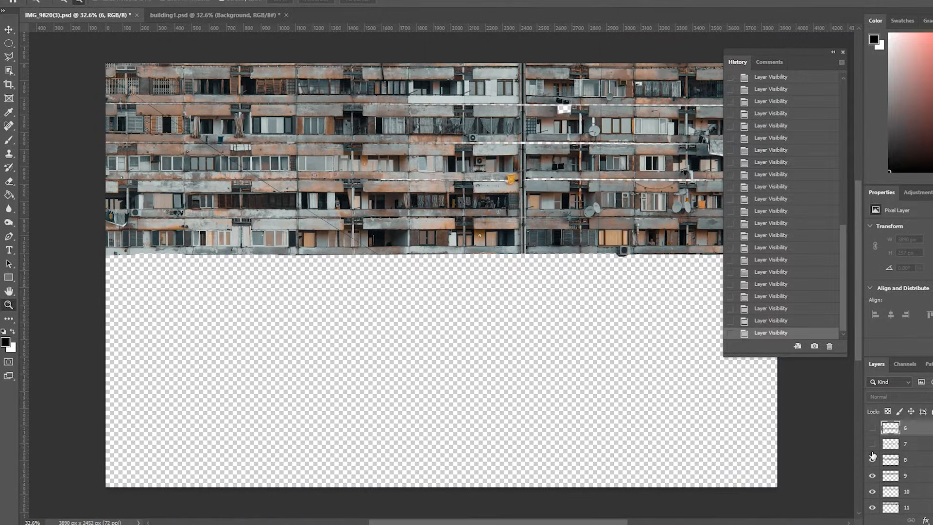
click(881, 444)
click(873, 428)
click(872, 444)
scroll(873, 473, up, 3)
click(873, 476)
click(873, 445)
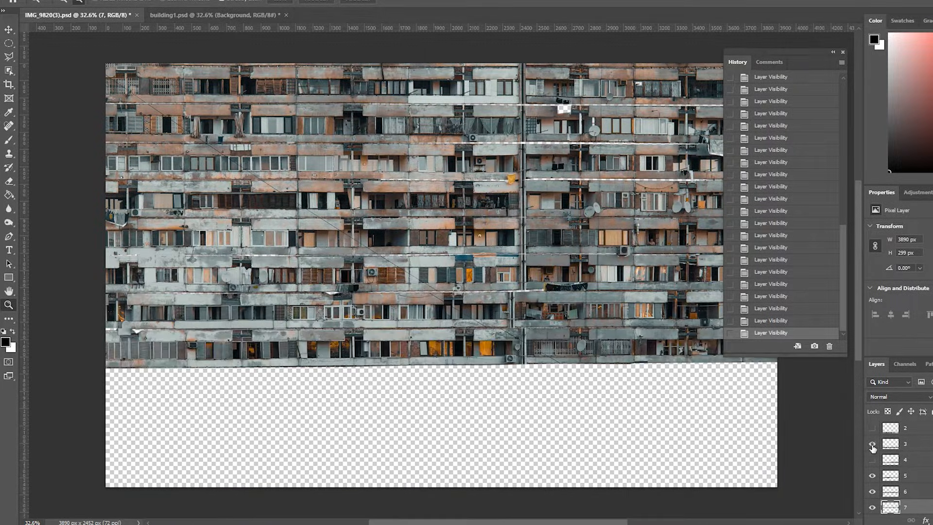
click(873, 460)
click(873, 429)
scroll(873, 452, up, 1)
click(873, 429)
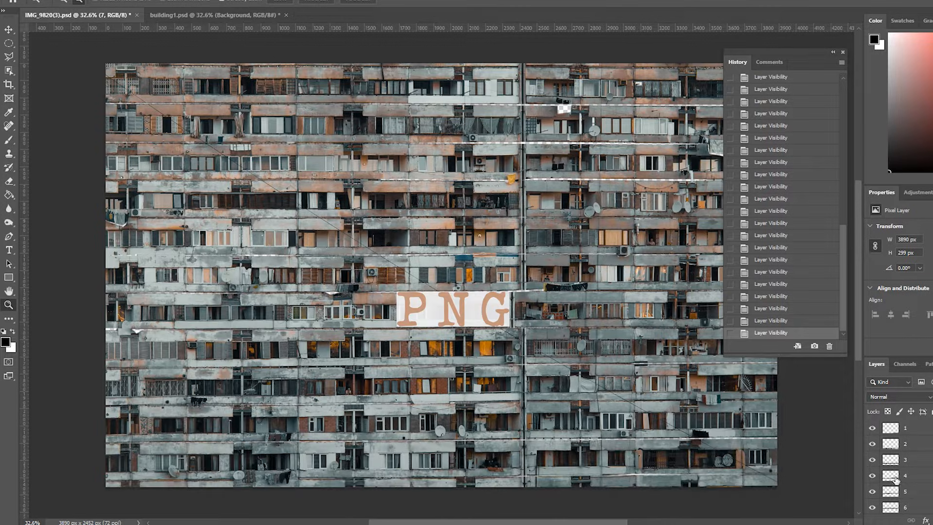
Show the full building image on Layer 0 beneath the strips and toggle floor layer 9 against it
scroll(895, 481, down, 3)
click(872, 507)
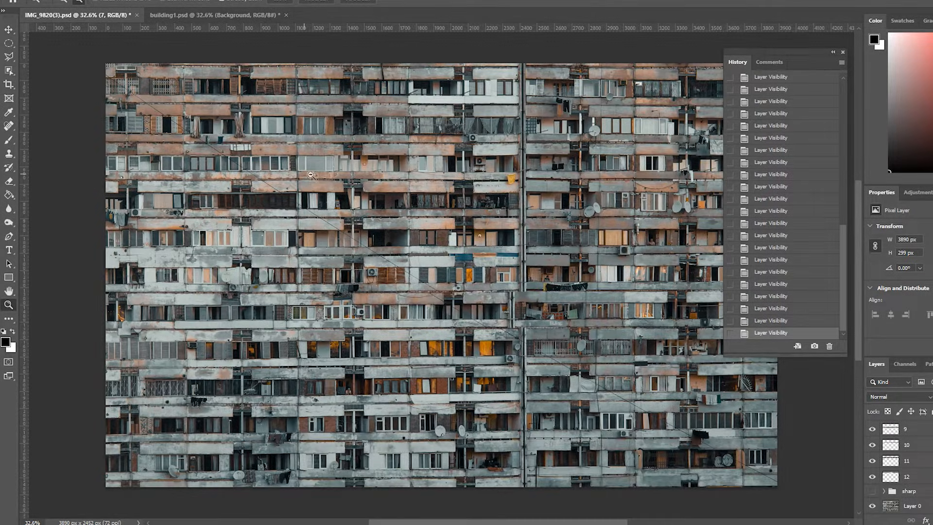
click(873, 432)
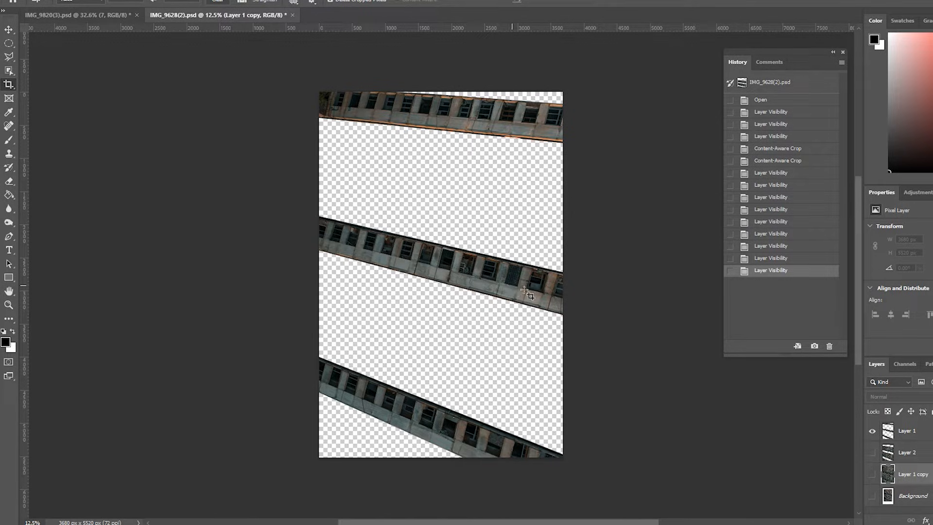
In IMG_9628(2).psd, show Layer 2 and hide Layer 1 to compare the two sets of slanted floor strips
click(872, 453)
click(873, 431)
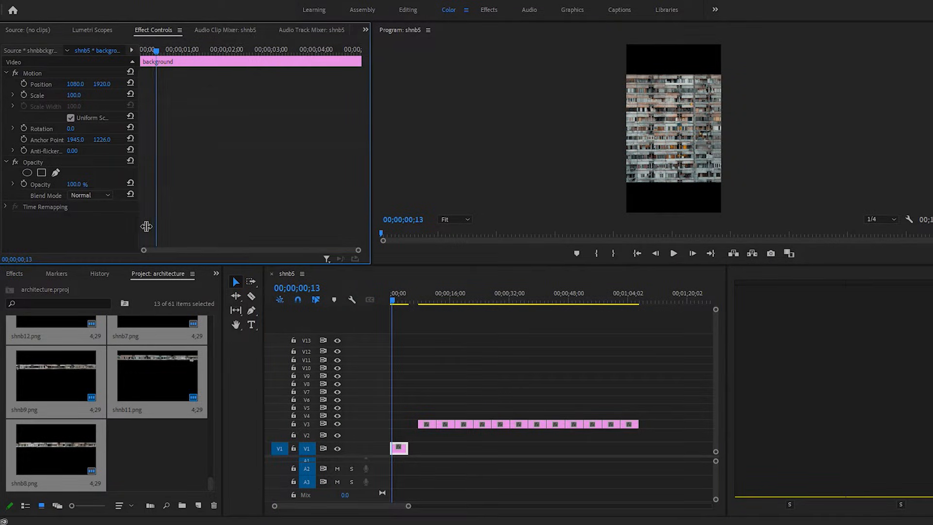
Switch to Premiere Pro and set the background clip's Scale to 157 so the building fills the vertical frame
drag(147, 226, 271, 209)
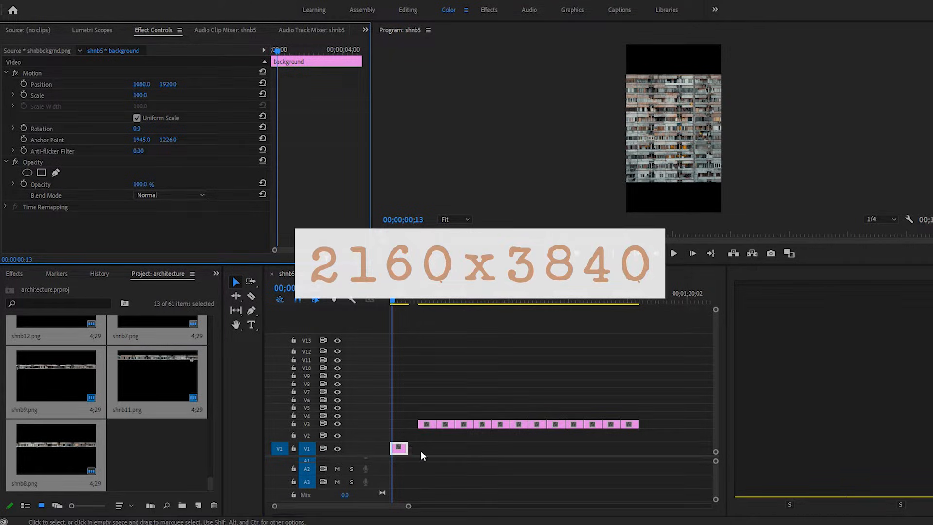
key(=)
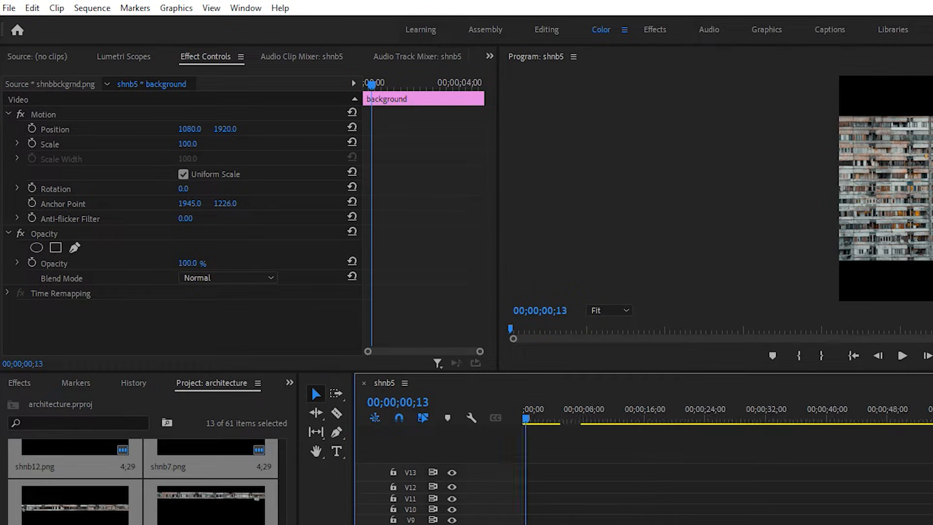
drag(187, 144, 214, 144)
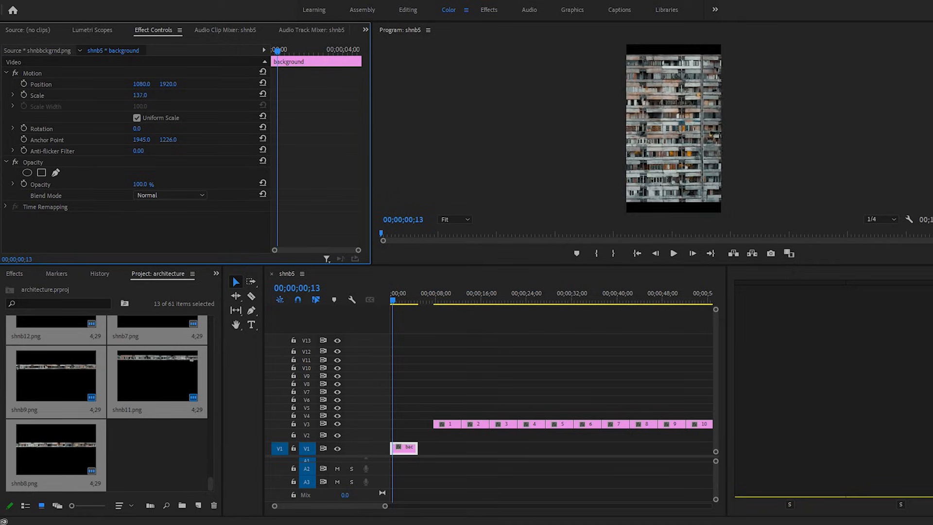
mouse_move(166, 95)
mouse_down()
mouse_move(153, 95)
mouse_move(167, 95)
mouse_up()
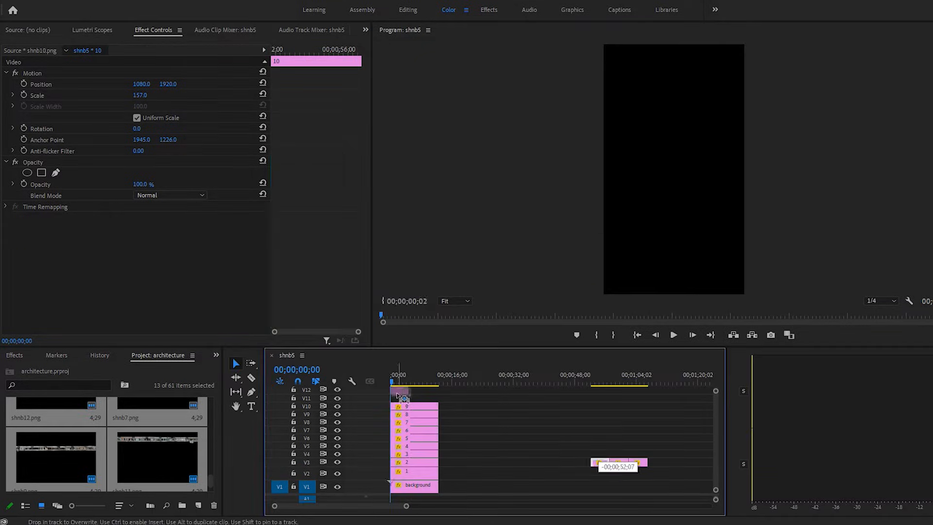
Stack the remaining floor clips up to 12 above the others at the sequence start, with 11 on V12 and 12 on V13
drag(627, 461, 391, 390)
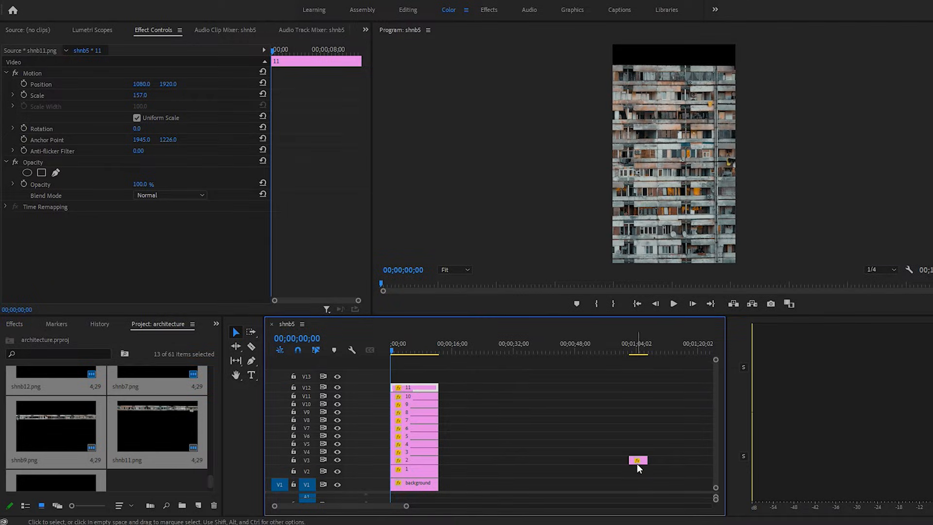
drag(636, 459, 399, 378)
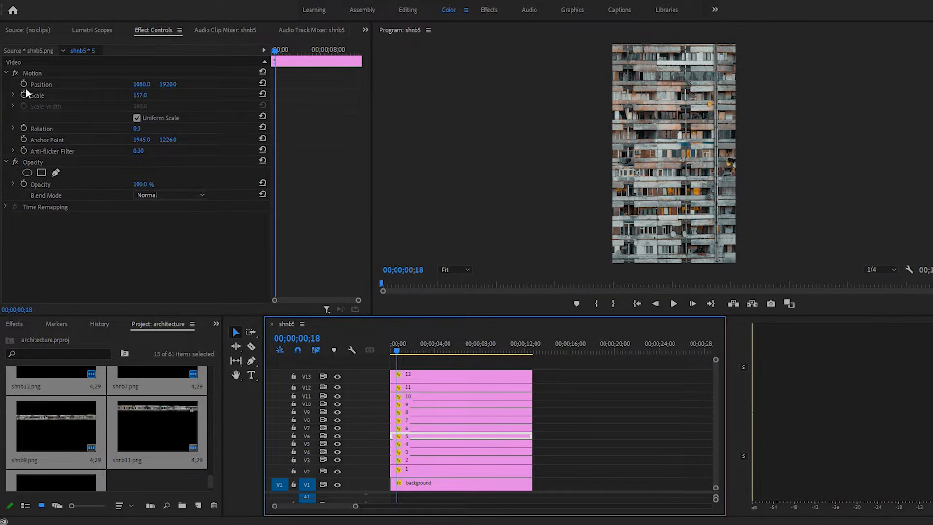
Keyframe clip 5's Position with a horizontal value of 2949, and add a second keyframe further along with a lower horizontal value
click(25, 84)
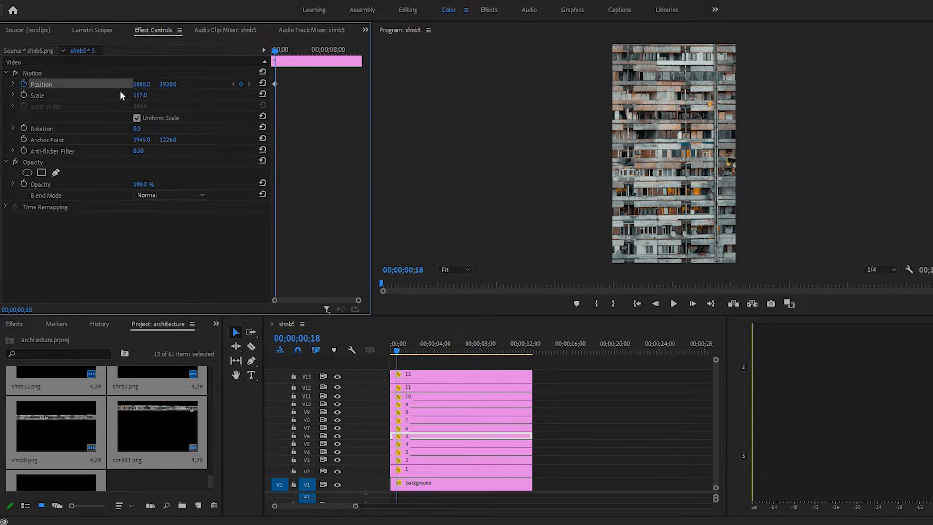
drag(142, 84, 227, 84)
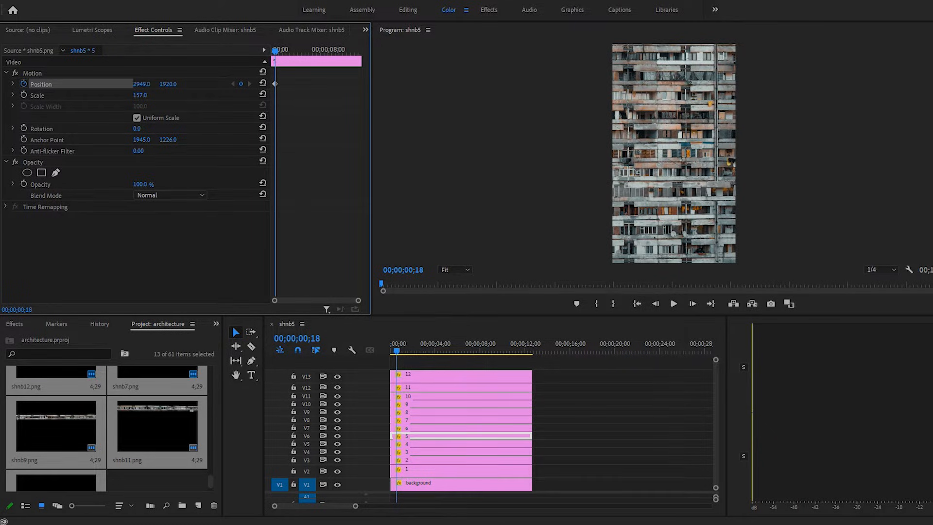
drag(398, 352, 420, 351)
drag(146, 84, 72, 84)
Spread clip 5's two position keyframes to the clip's start and end, and play the sliding floor in an enlarged preview
drag(275, 84, 394, 95)
drag(423, 351, 392, 351)
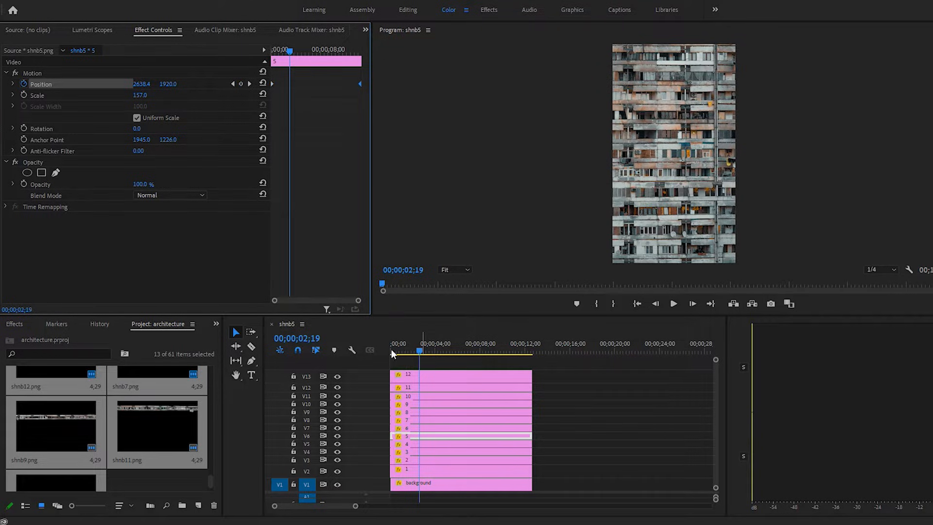
click(674, 303)
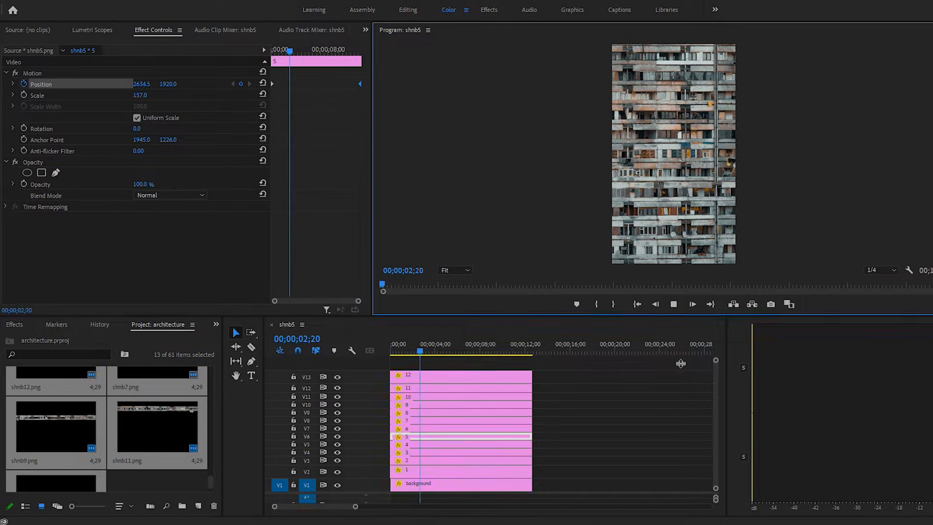
drag(681, 317, 681, 417)
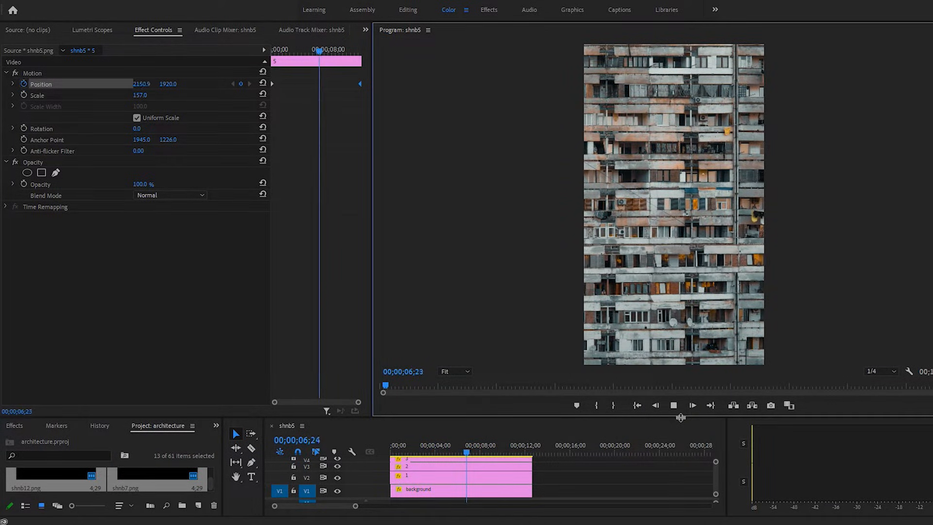
Stop the running preview and play the animation of all twelve floor clips from about 00;00;07;12
click(674, 406)
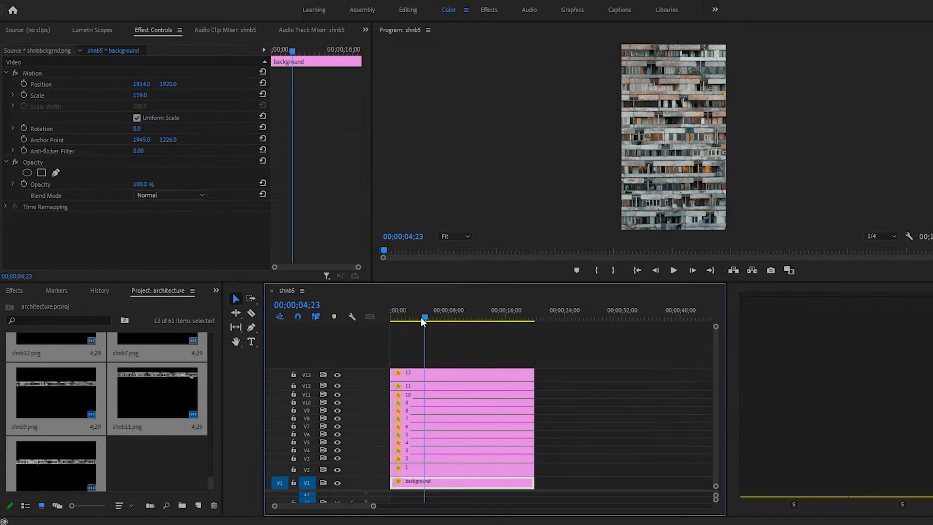
drag(421, 317, 444, 334)
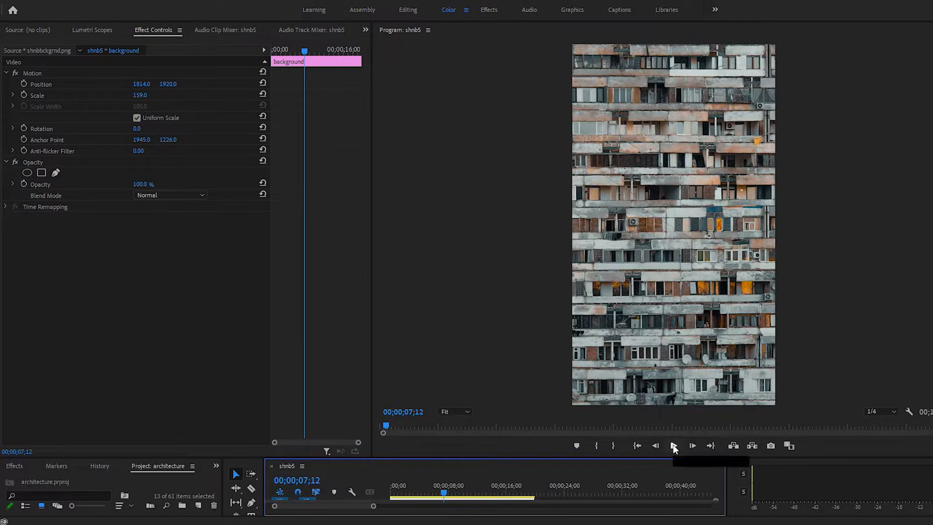
click(675, 446)
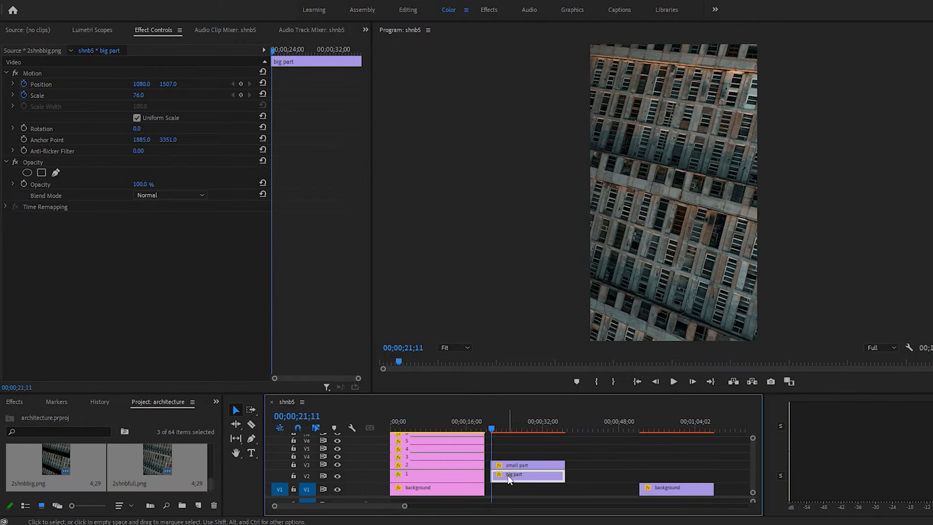
Offset the Position of the big part and small part clips at 00;00;21;11 to shift both facade sections
drag(139, 86, 147, 86)
click(528, 465)
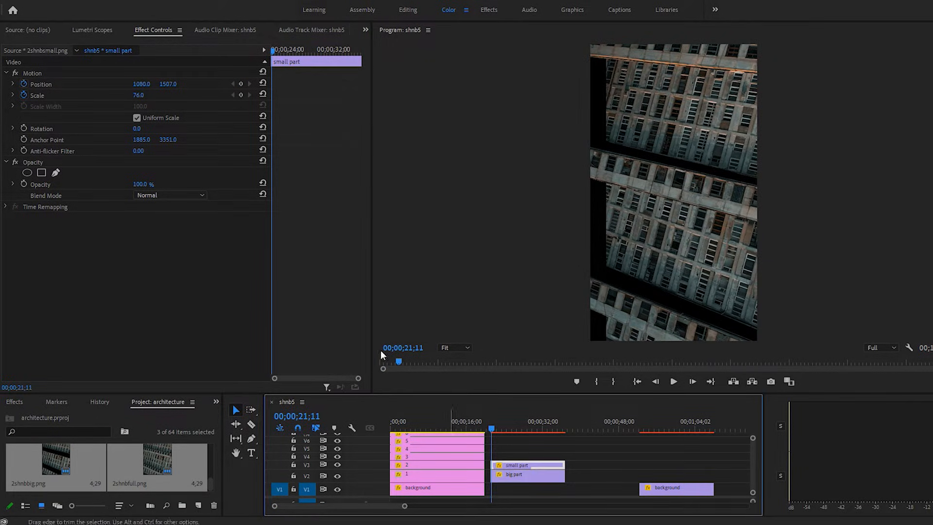
drag(140, 84, 492, 84)
drag(141, 84, 175, 84)
Add a second Position keyframe to the big part clip at 00;00;31;25 with a different horizontal value
click(542, 429)
click(515, 476)
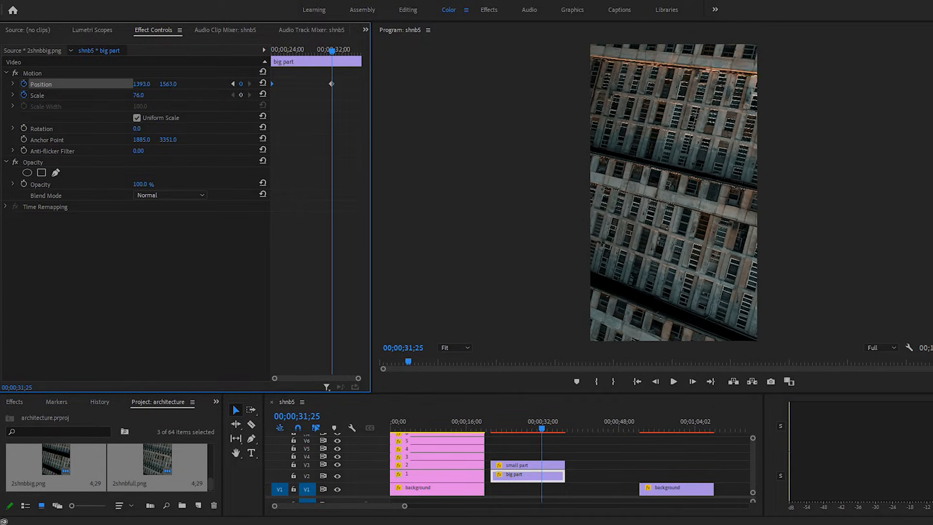
drag(167, 85, 141, 84)
drag(141, 84, 91, 84)
Swap the big part clip's two Position keyframes, placing them at the clip's end and start
click(541, 429)
drag(273, 84, 361, 84)
drag(332, 84, 274, 100)
Check the small part's Position keyframes, align the big part's first keyframe at 00;00;22;21 and play the moving facade
drag(541, 429, 495, 438)
click(515, 465)
click(249, 84)
click(516, 475)
drag(274, 85, 279, 84)
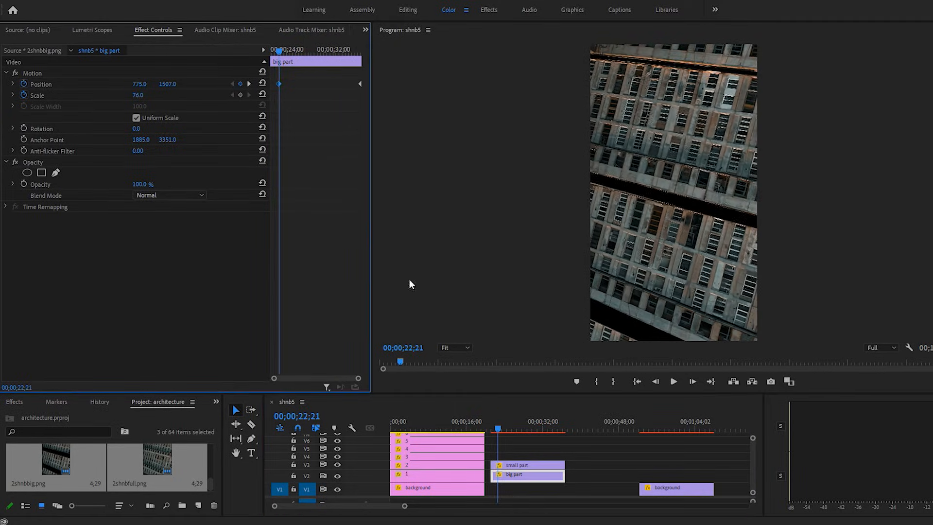
click(674, 382)
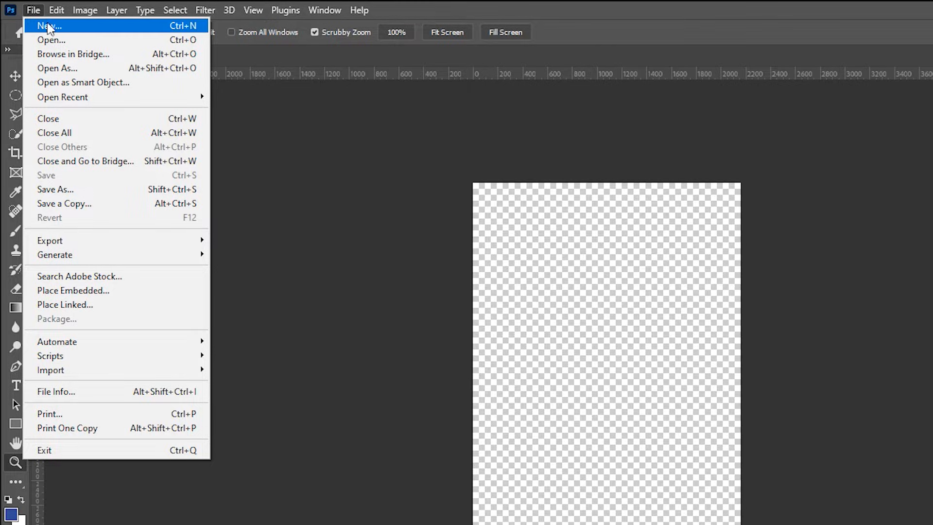
Switch to Photoshop, create a 2160 x 3840 px document at 300 ppi, and reposition the building photo layer on the canvas
click(46, 24)
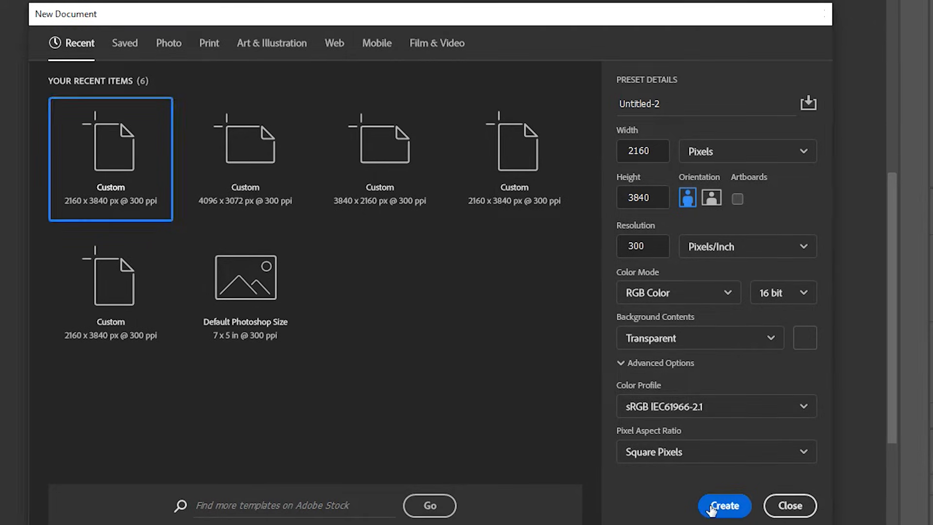
click(713, 509)
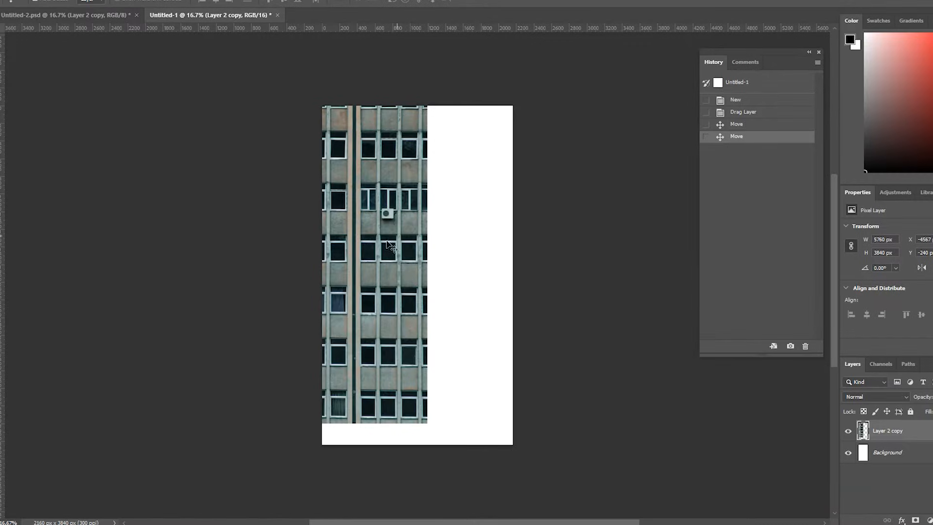
drag(390, 245, 433, 277)
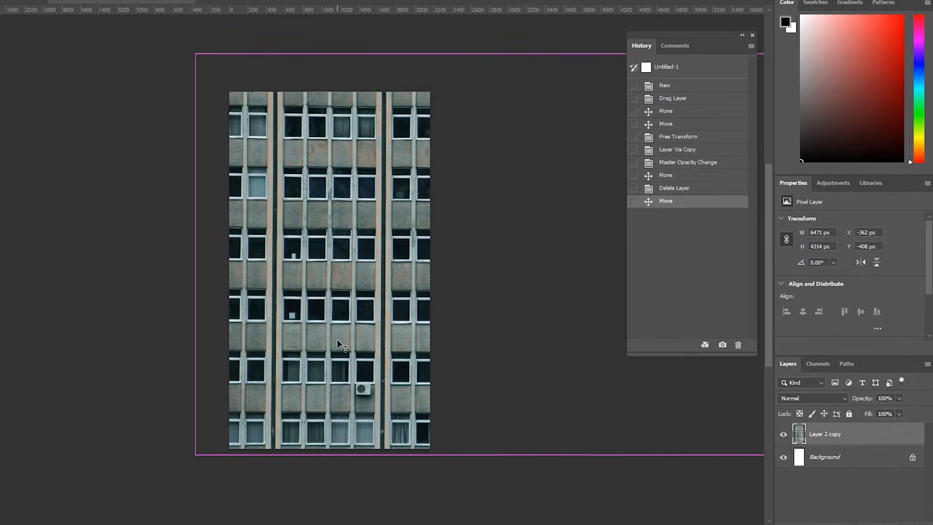
Duplicate the building layer and lower the copy's opacity to 66%
key(ctrl+j)
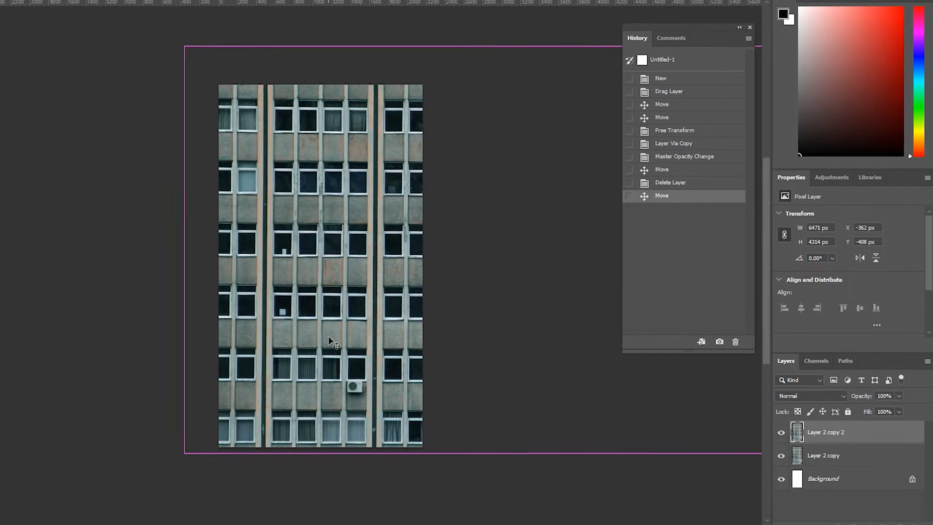
click(899, 395)
drag(900, 407, 883, 408)
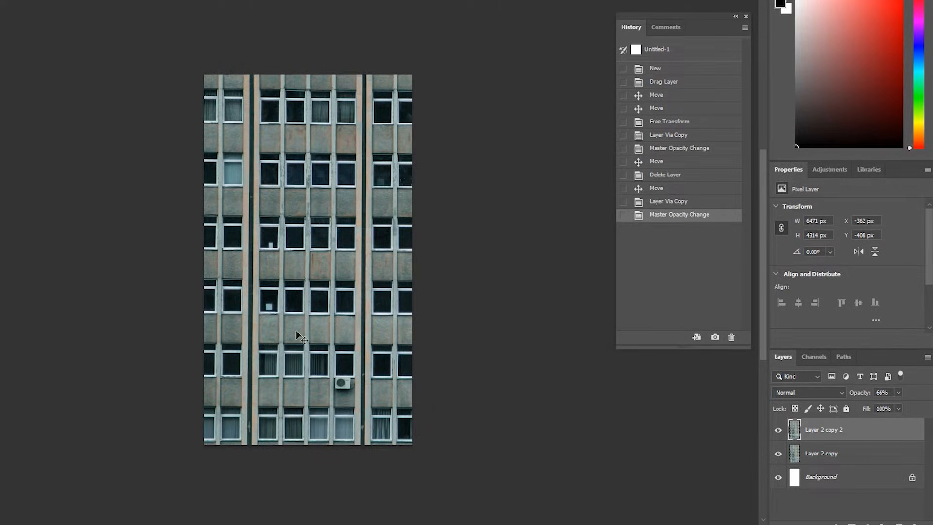
Nudge the semi-transparent building copy horizontally to X -1532 px so its pillars and windows line up with the layer below
key(shift+Left)
key(shift+Left)
key(shift+Left)
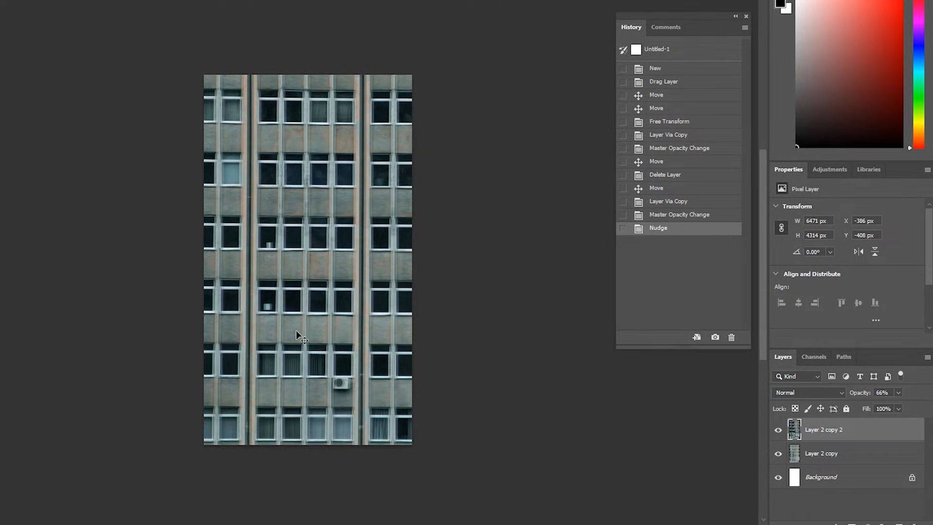
key(shift+Left)
key(shift+Left)
key(shift+Left)
key(shift+Left)
key(shift+Left)
key(shift+Left)
key(shift+Left)
key(shift+Left)
key(shift+Left)
key(shift+Left)
key(shift+Left)
key(shift+Left)
key(shift+Left)
key(shift+Left)
key(shift+Left)
key(shift+Left)
key(shift+Left)
key(shift+Left)
key(shift+Left)
key(shift+Left)
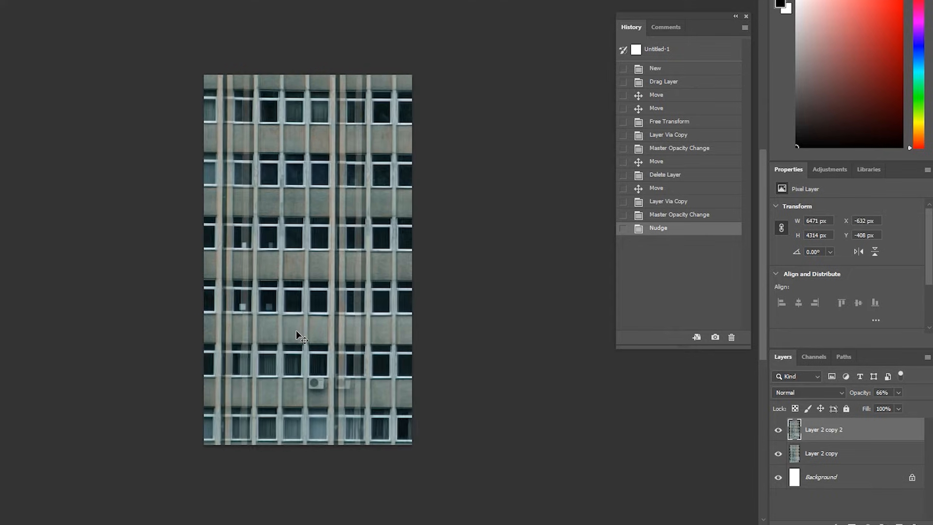
key(shift+Left)
key(shift+Left)
key(shift+Left)
key(shift+Left)
key(shift+Left)
key(shift+Left)
key(shift+Left)
key(shift+Left)
key(shift+Left)
key(shift+Left)
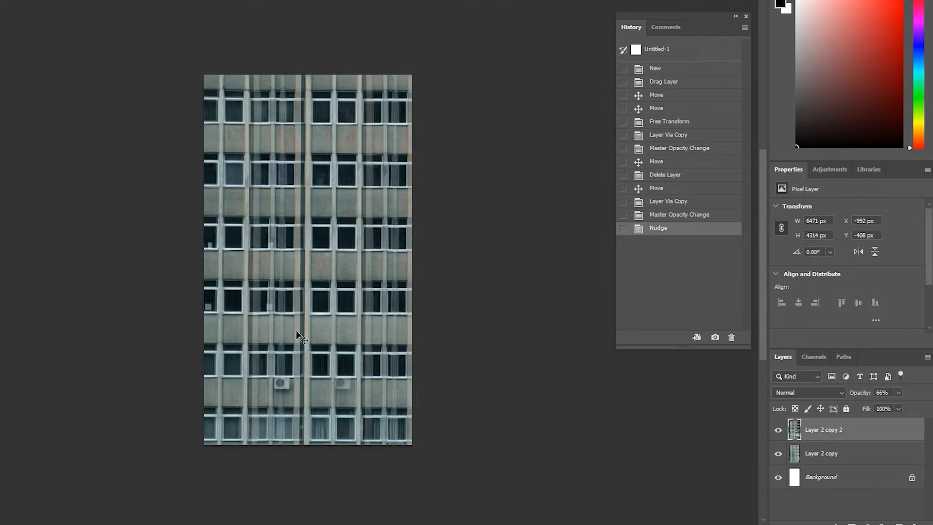
key(shift+Left)
key(shift+Left)
key(shift+Left)
key(shift+Left)
key(shift+Left)
key(shift+Left)
key(shift+Left)
key(shift+Left)
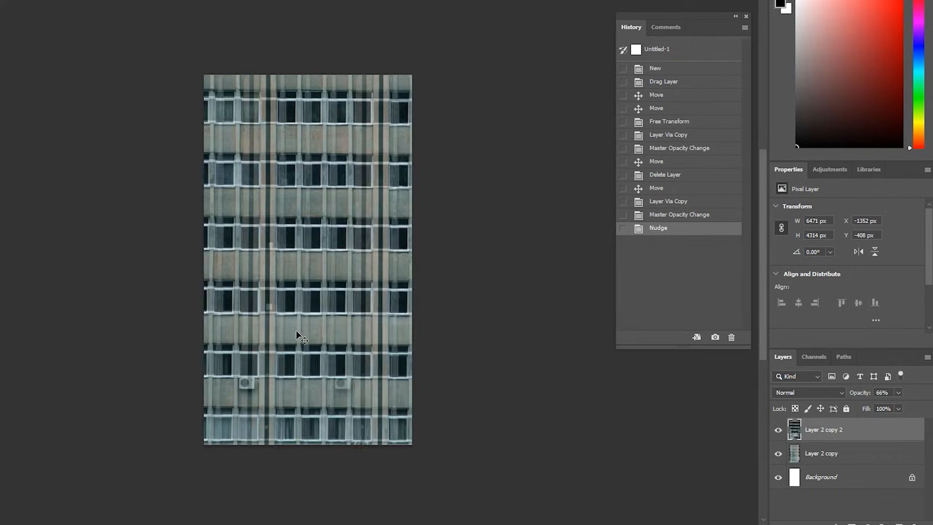
key(shift+Left)
key(shift+Left)
key(shift+Left)
key(shift+Left)
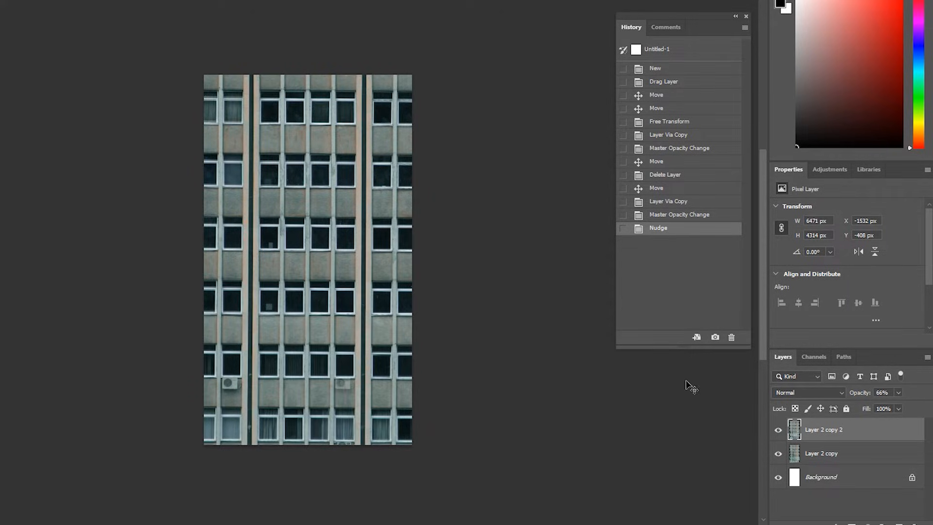
Restore the shifted copy's opacity to 100% and toggle its visibility to compare it with the layer below
drag(902, 404, 920, 405)
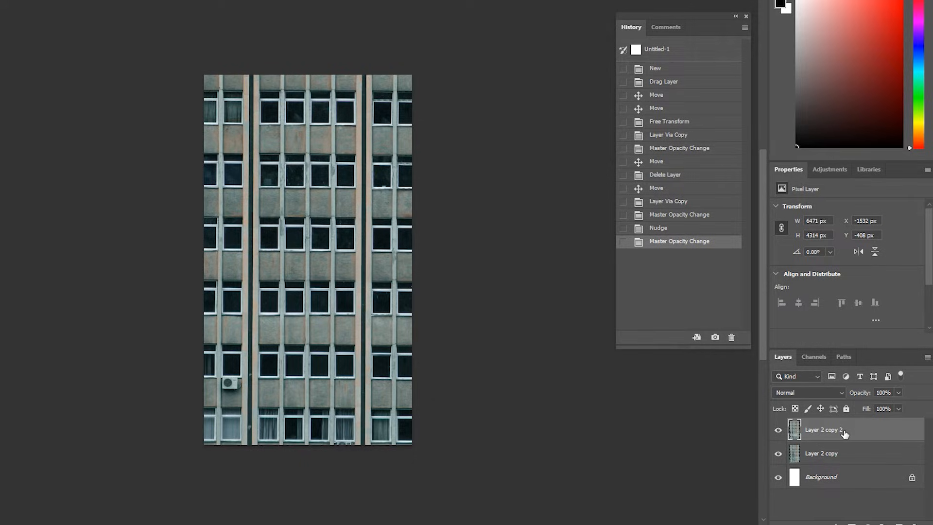
click(778, 429)
click(778, 429)
click(780, 431)
click(779, 431)
Duplicate the shifted building layer at 67% opacity and nudge the new copy to X -2708 px so its pillars line up again
key(ctrl+j)
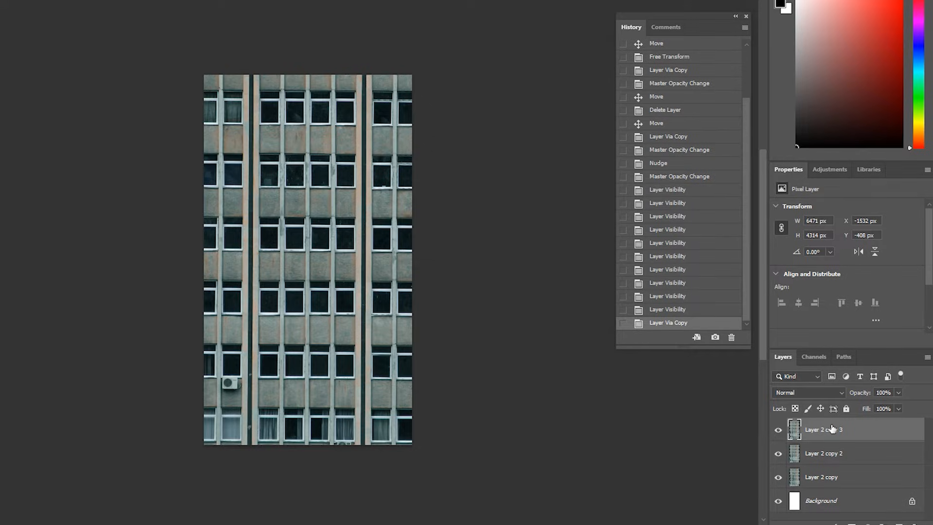
drag(898, 392, 882, 406)
key(shift+Left)
key(shift+Left)
key(shift+Left)
key(shift+Left)
key(shift+Left)
key(shift+Left)
key(shift+Left)
key(shift+Left)
key(shift+Left)
key(shift+Left)
key(shift+Left)
key(shift+Left)
key(shift+Left)
key(shift+Left)
key(shift+Left)
key(shift+Left)
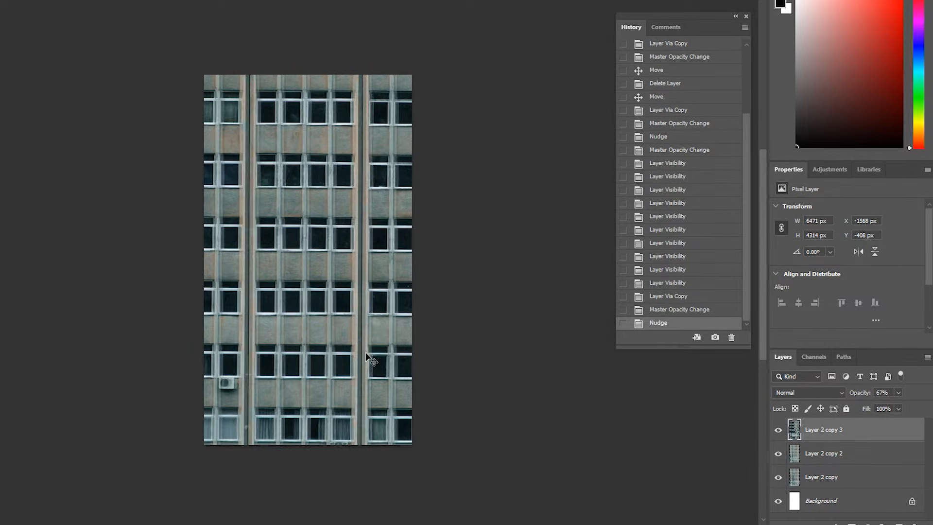
key(shift+Left)
key(shift+Left)
key(shift+Left)
key(shift+Left)
key(shift+Left)
key(shift+Left)
key(shift+Left)
key(shift+Left)
key(shift+Left)
key(shift+Left)
key(shift+Left)
key(shift+Left)
key(shift+Left)
key(shift+Left)
key(shift+Left)
key(shift+Left)
key(shift+Left)
key(shift+Left)
key(shift+Left)
key(shift+Left)
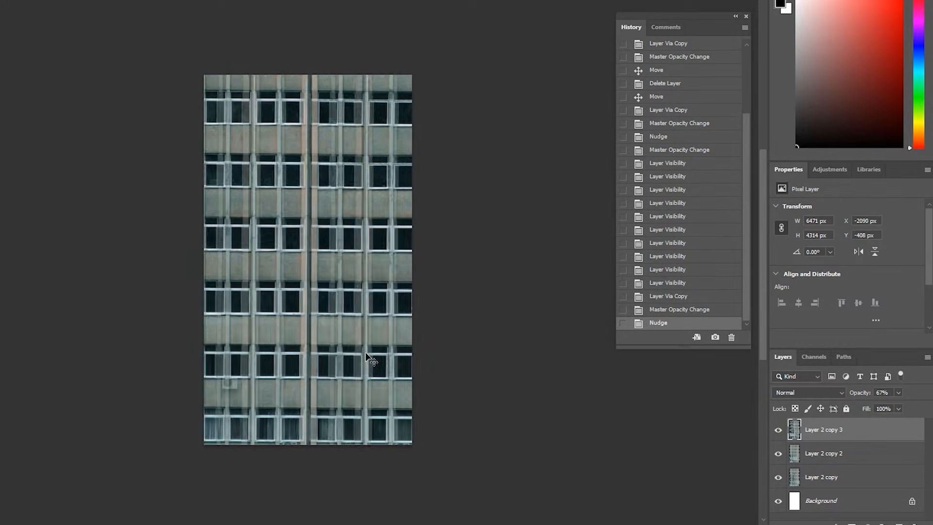
key(shift+Left)
key(shift+Left)
key(shift+Left)
key(shift+Left)
key(shift+Left)
key(shift+Left)
key(shift+Left)
key(shift+Left)
key(shift+Left)
key(shift+Left)
key(shift+Left)
key(shift+Left)
key(shift+Left)
key(shift+Left)
key(shift+Left)
key(shift+Left)
key(shift+Left)
key(shift+Left)
key(shift+Left)
key(shift+Left)
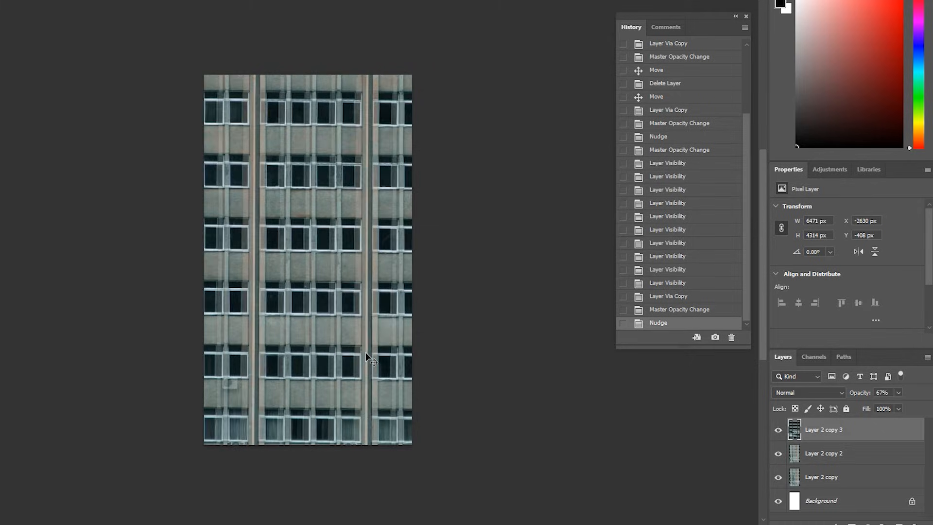
key(shift+Left)
key(shift+Left)
key(shift+Left)
key(shift+Left)
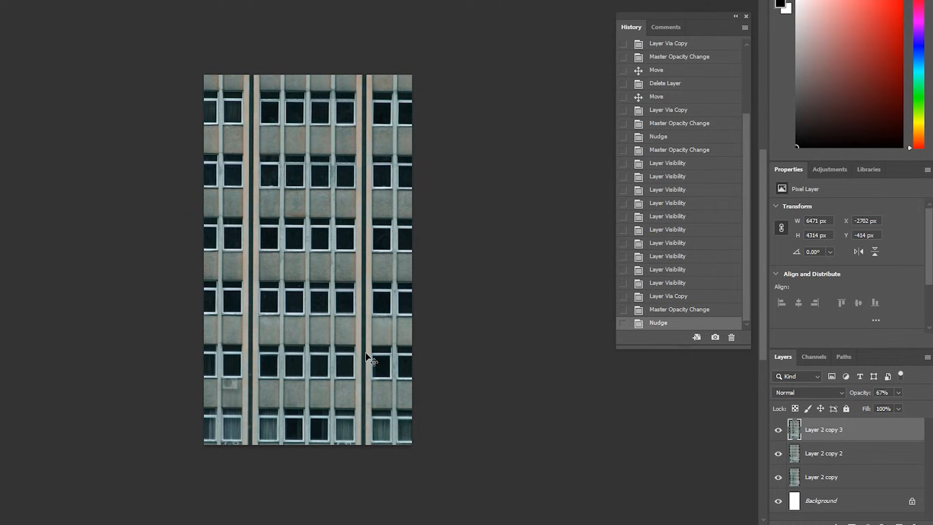
key(shift+Left)
key(shift+Left)
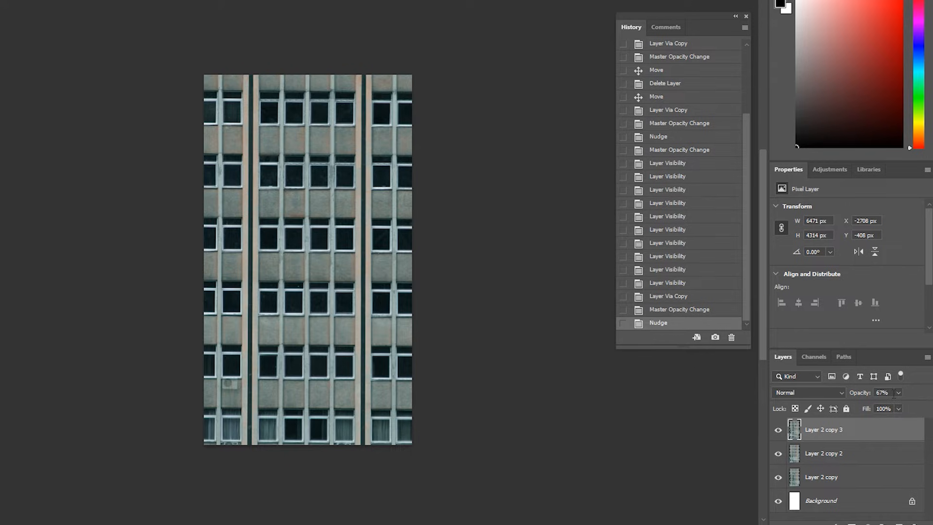
Restore the newest copy to full opacity and toggle the two upper layers' visibility to compare the window alignment
key(0)
click(778, 430)
click(778, 430)
click(778, 429)
click(778, 454)
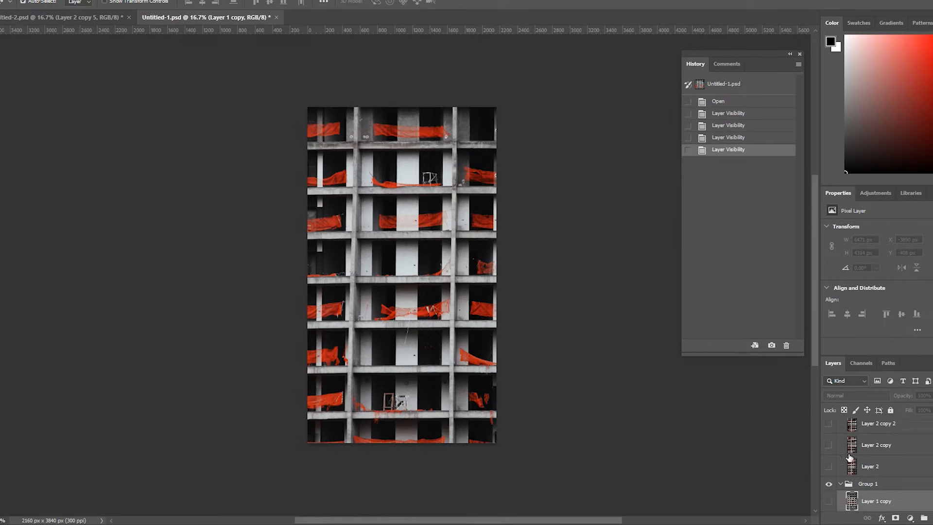
Toggle the aligned layers in Group 1 and Group 3 of the unfinished-building document to preview the alternating frames
click(830, 462)
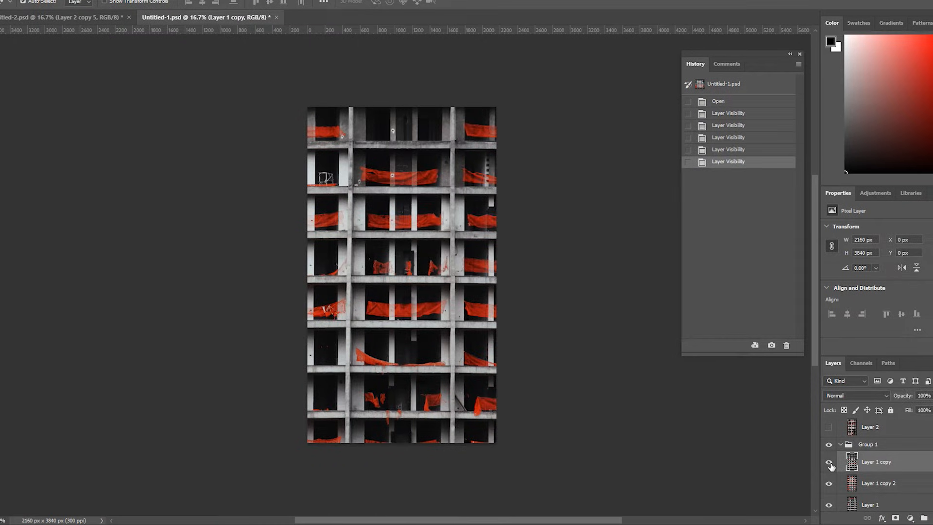
click(830, 462)
click(829, 485)
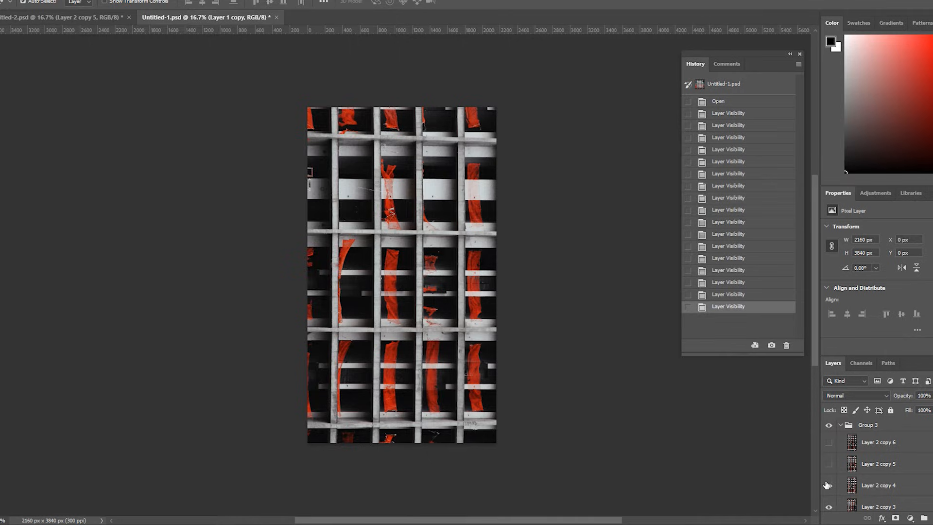
click(827, 486)
scroll(827, 485, down, 1)
click(853, 476)
click(826, 477)
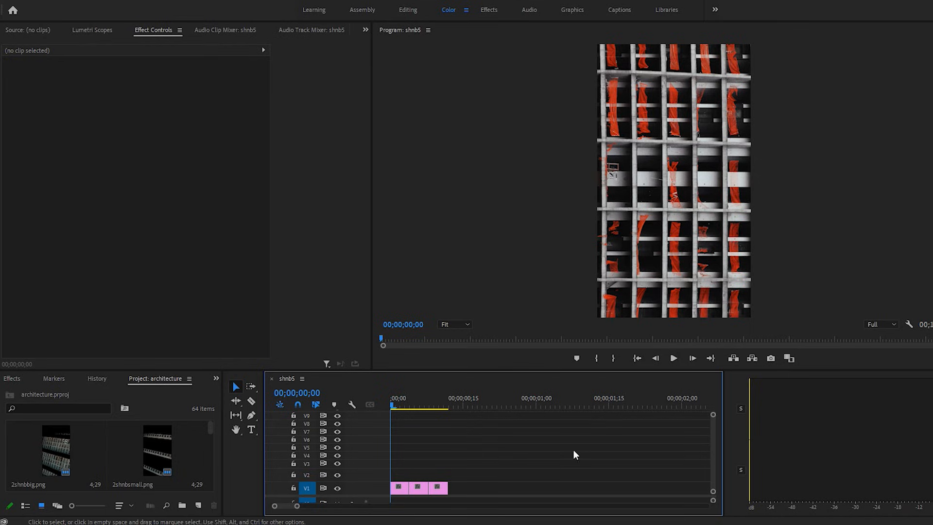
Switch to Premiere Pro and paste four copies of the three frame clips on V1, starting at 00;00;00;12
drag(507, 474, 395, 491)
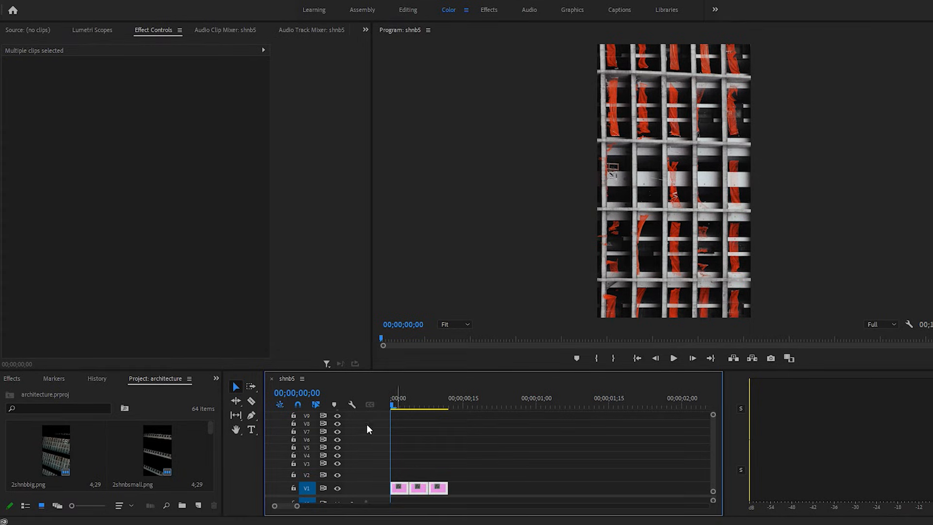
drag(393, 407, 452, 429)
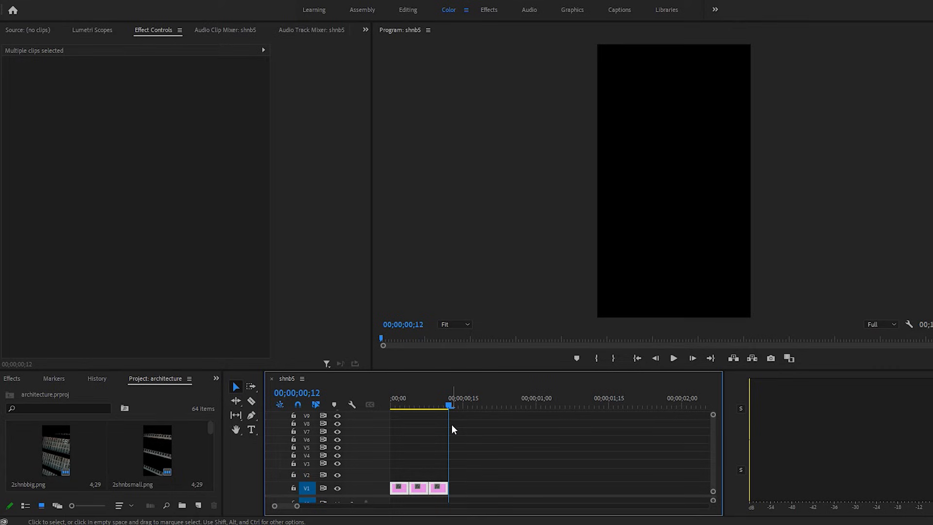
key(ctrl+v)
key(ctrl+v)
key(ctrl+v)
key(ctrl+v)
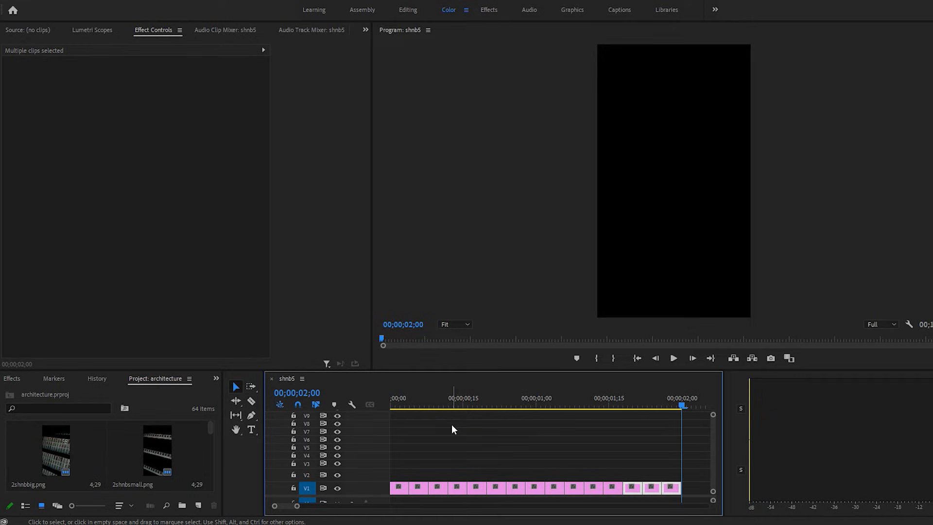
Paste one more set of the three frame clips at 00;00;02;00 and nest all clips on V1 into a sequence named red
key(ctrl+v)
drag(297, 506, 335, 513)
drag(454, 471, 377, 493)
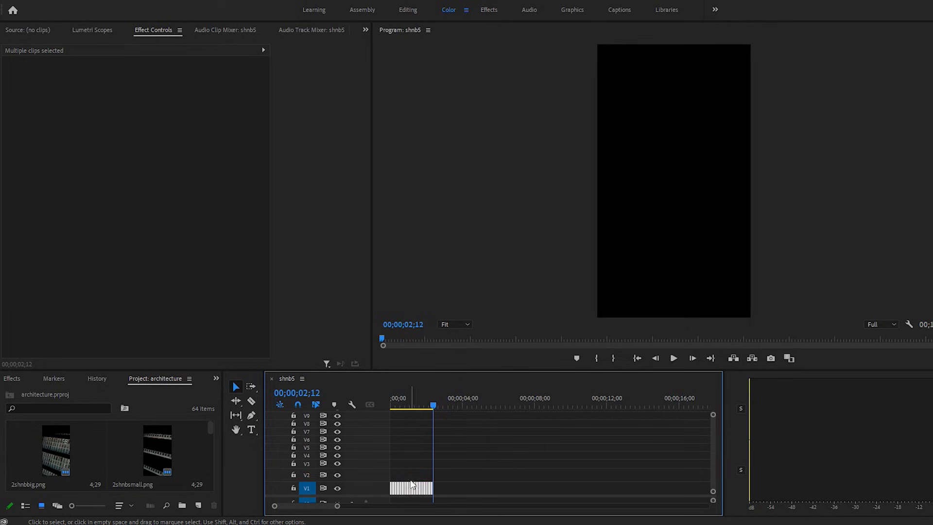
right_click(411, 483)
click(436, 236)
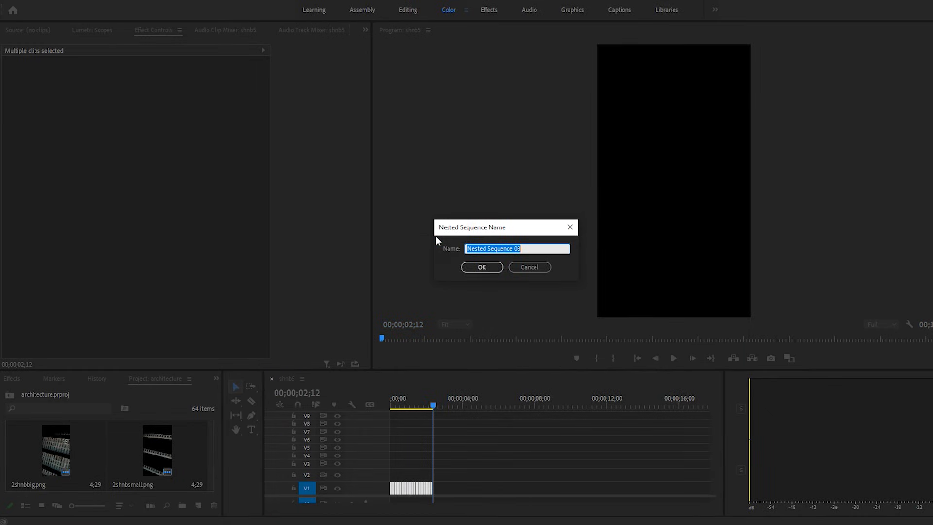
text(red)
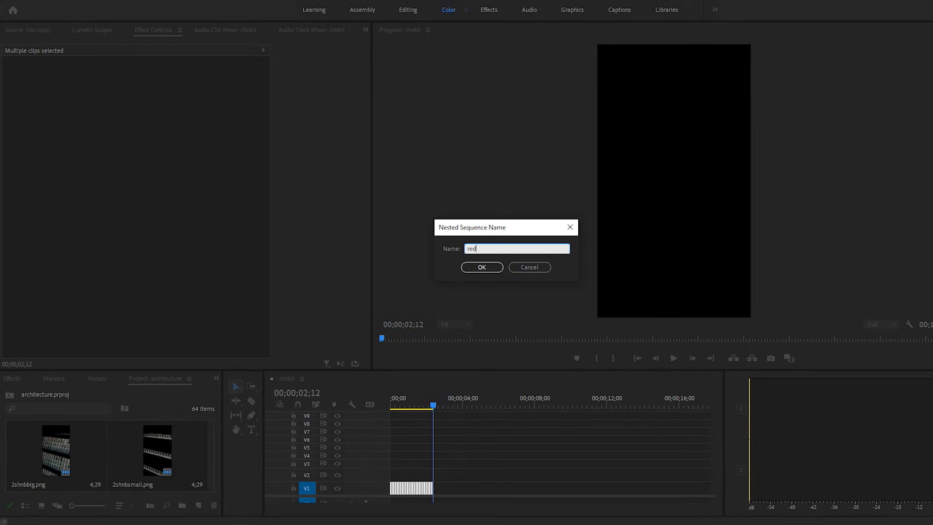
key(Return)
Play the nested red clip from the start of the sequence to check the pace of the alternating frames
drag(436, 405, 374, 418)
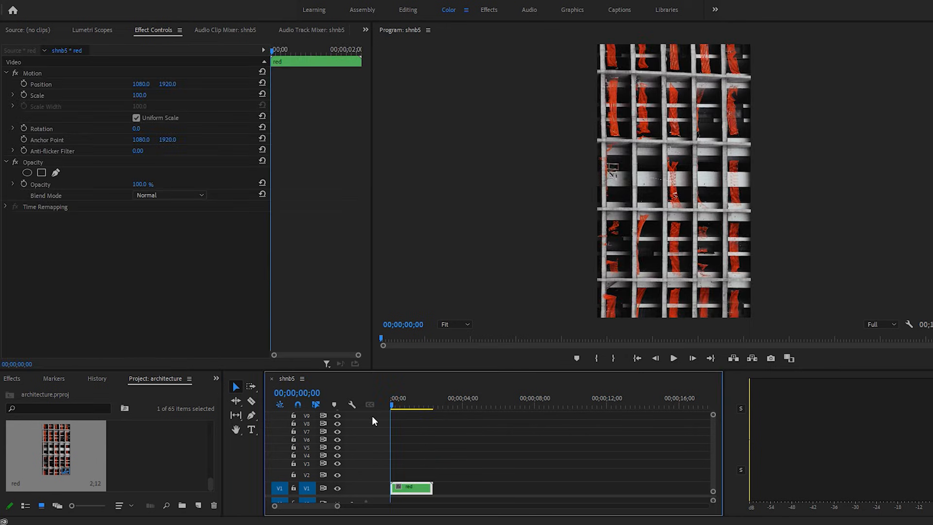
drag(337, 505, 334, 505)
click(674, 358)
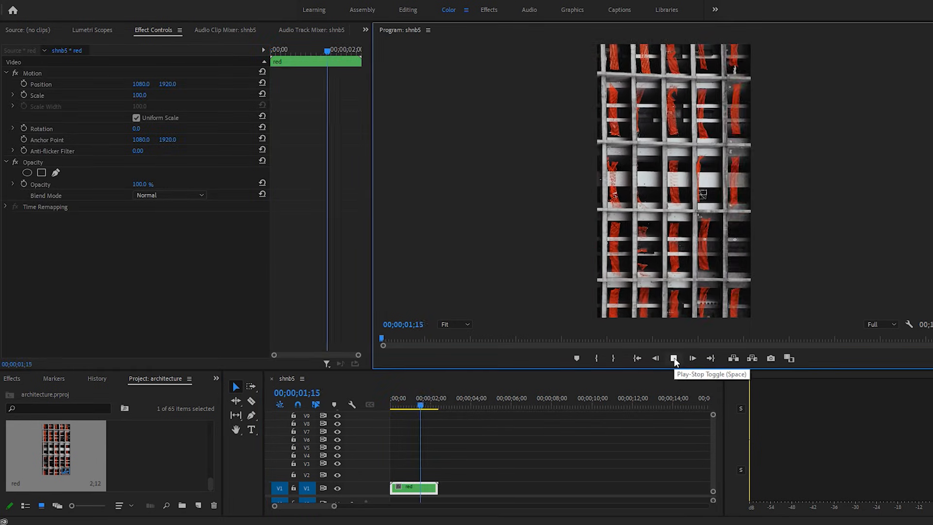
click(675, 361)
Set the nested red clip's speed to 200% and play the sequence from the beginning
right_click(418, 488)
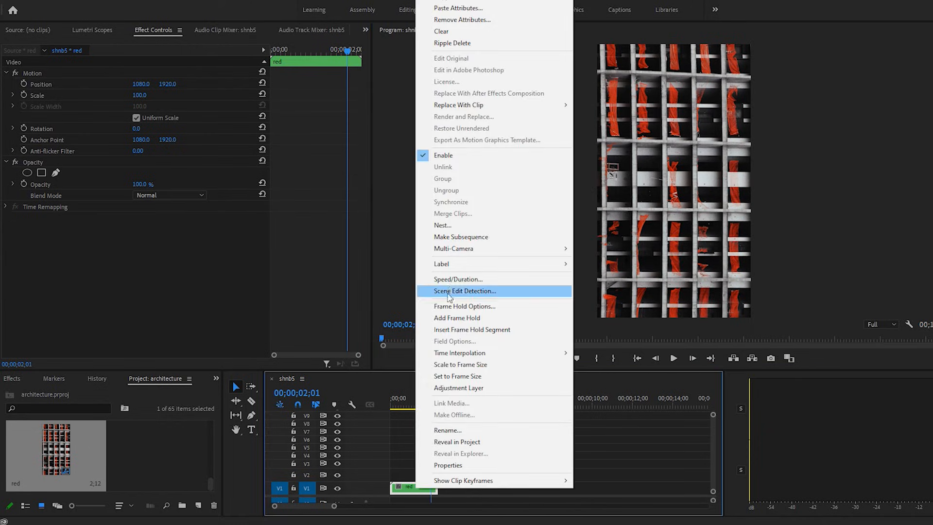
click(454, 281)
text(200)
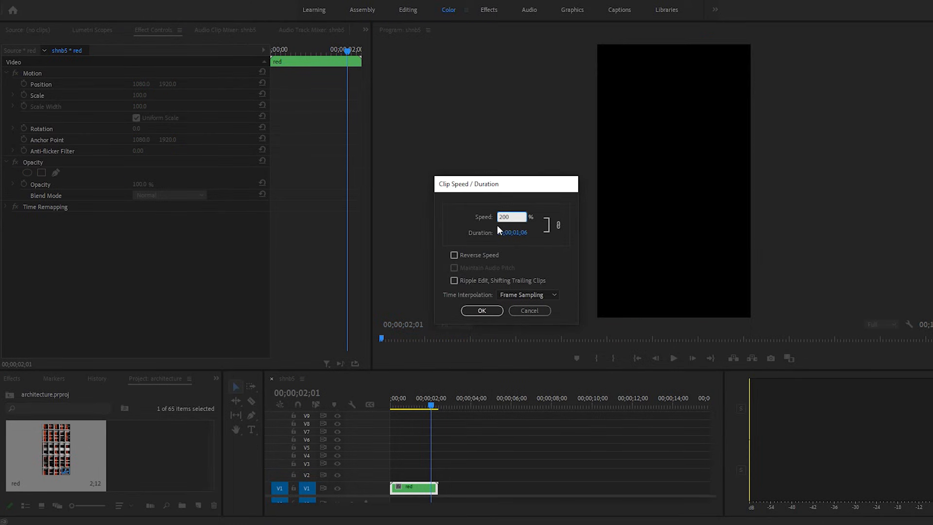
key(Return)
drag(445, 398, 368, 416)
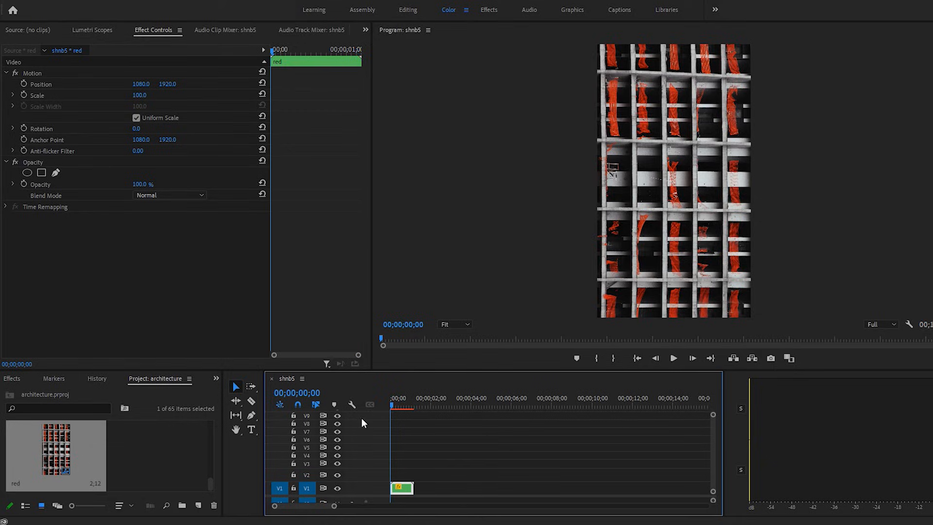
key(space)
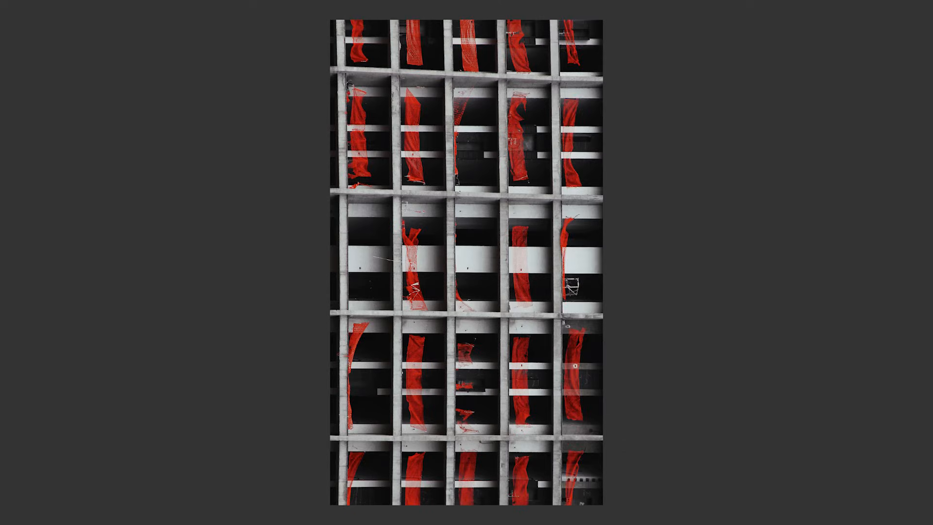